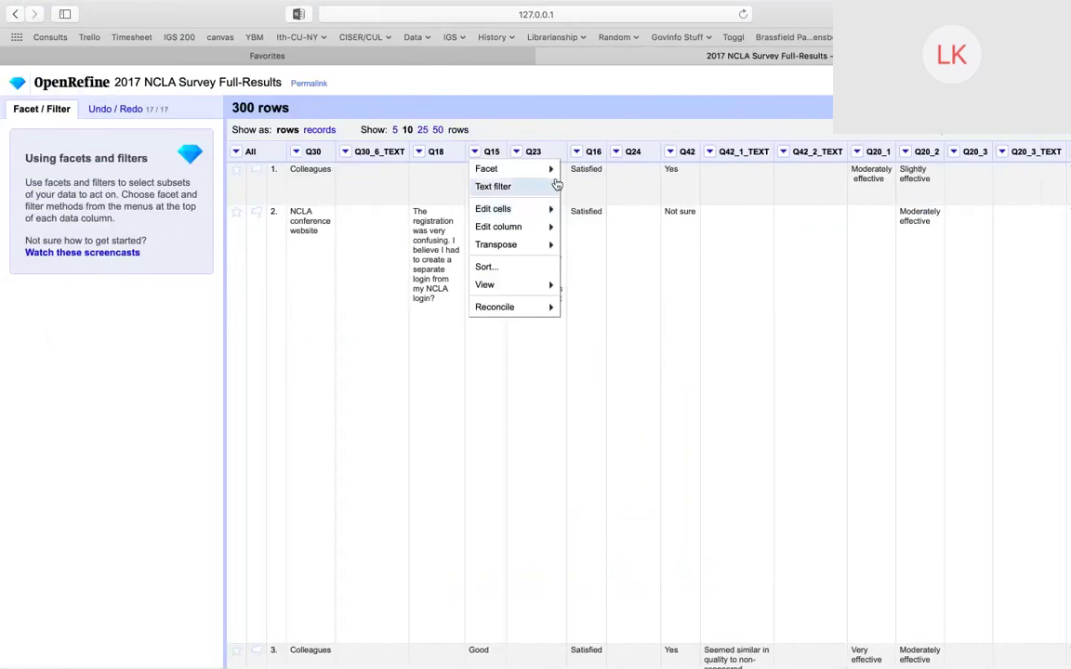
Create a text facet on column Q15 and sort its choices by count, then back by name.
{"action": "mouse_move", "coordinate": [532, 175]}
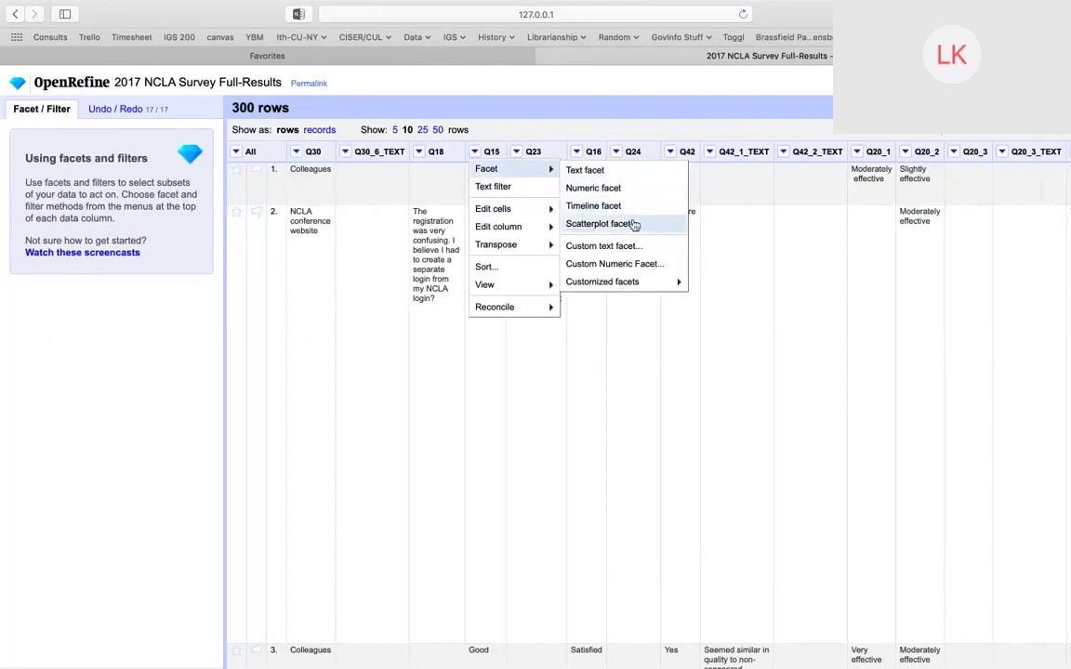
{"action": "left_click", "coordinate": [631, 173]}
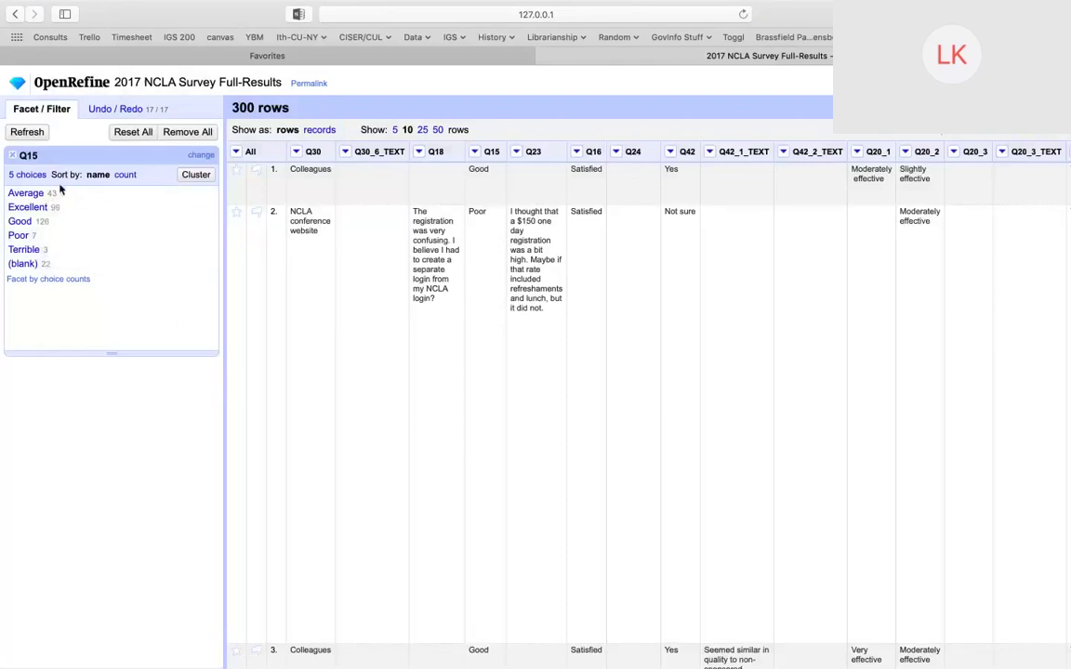
{"action": "mouse_move", "coordinate": [184, 4]}
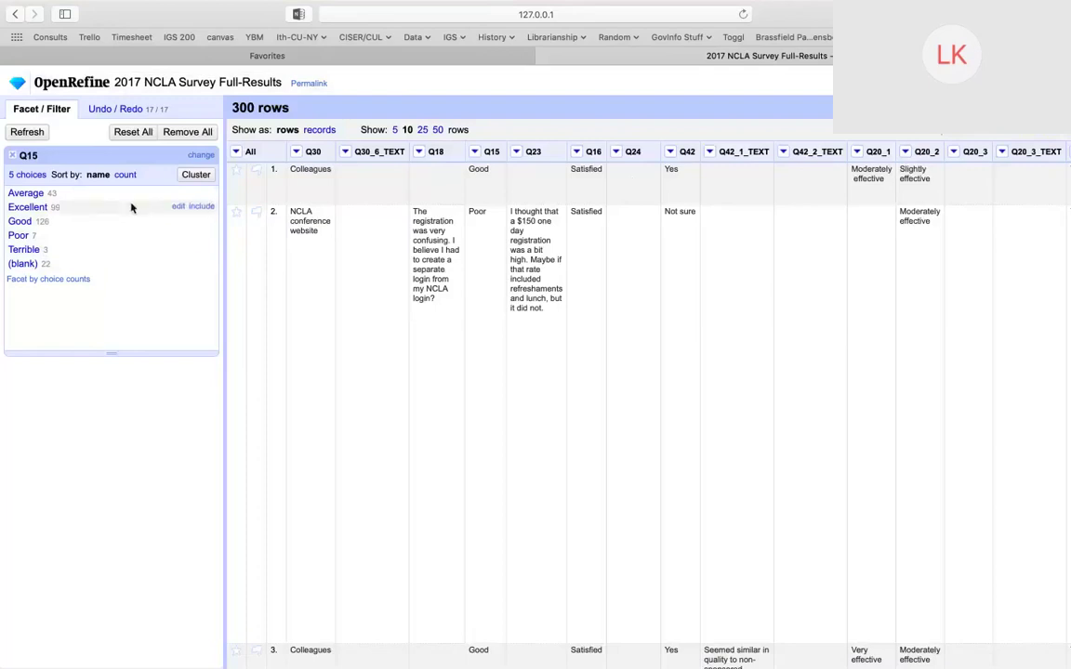
{"action": "left_click", "coordinate": [126, 174]}
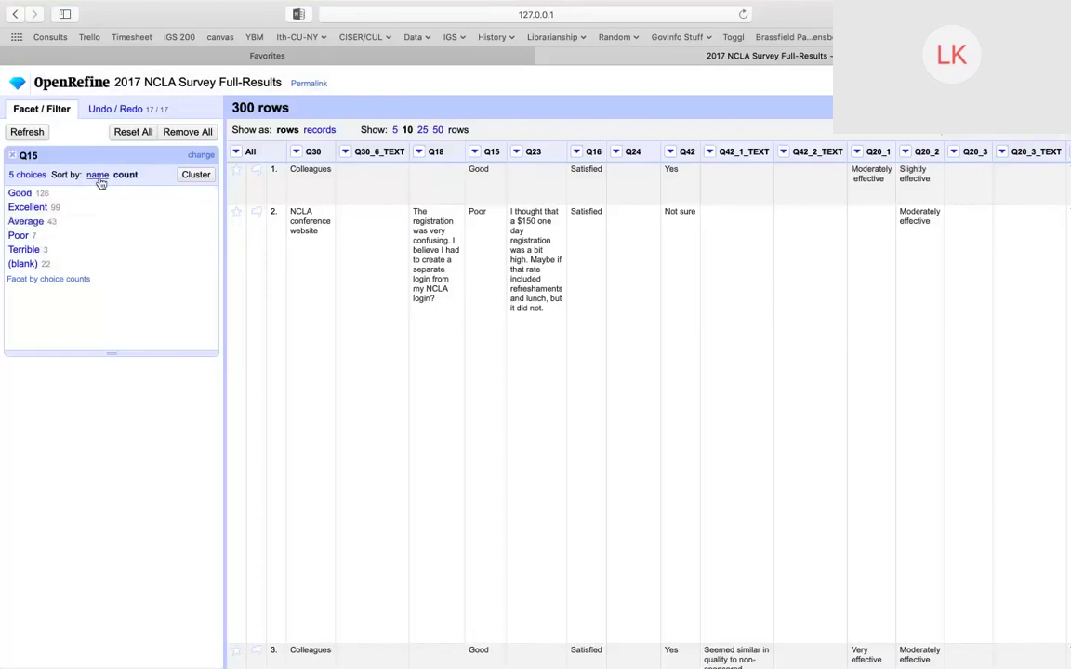
{"action": "left_click", "coordinate": [99, 177]}
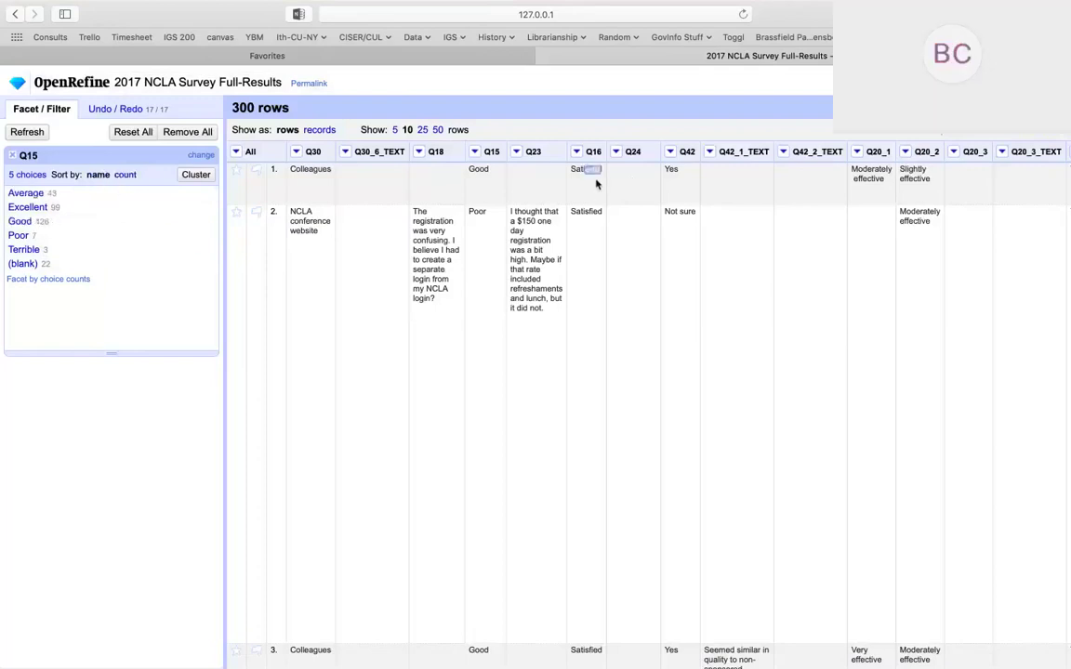
Create a text facet on the Q16 satisfaction column.
{"action": "left_click", "coordinate": [576, 152]}
{"action": "mouse_move", "coordinate": [626, 170]}
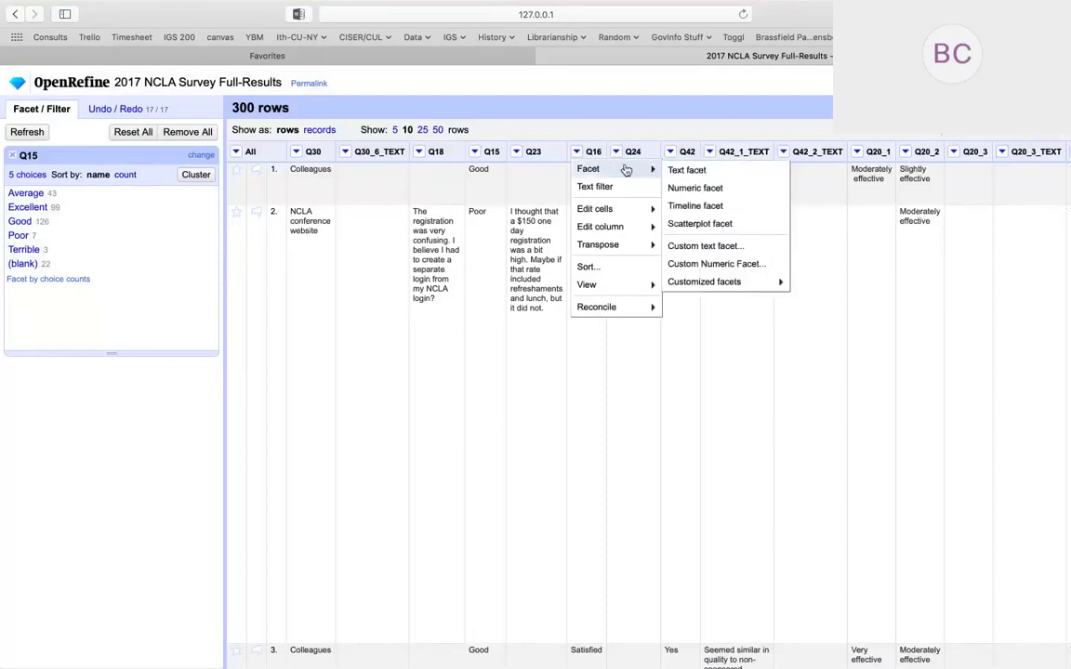
{"action": "left_click", "coordinate": [593, 152]}
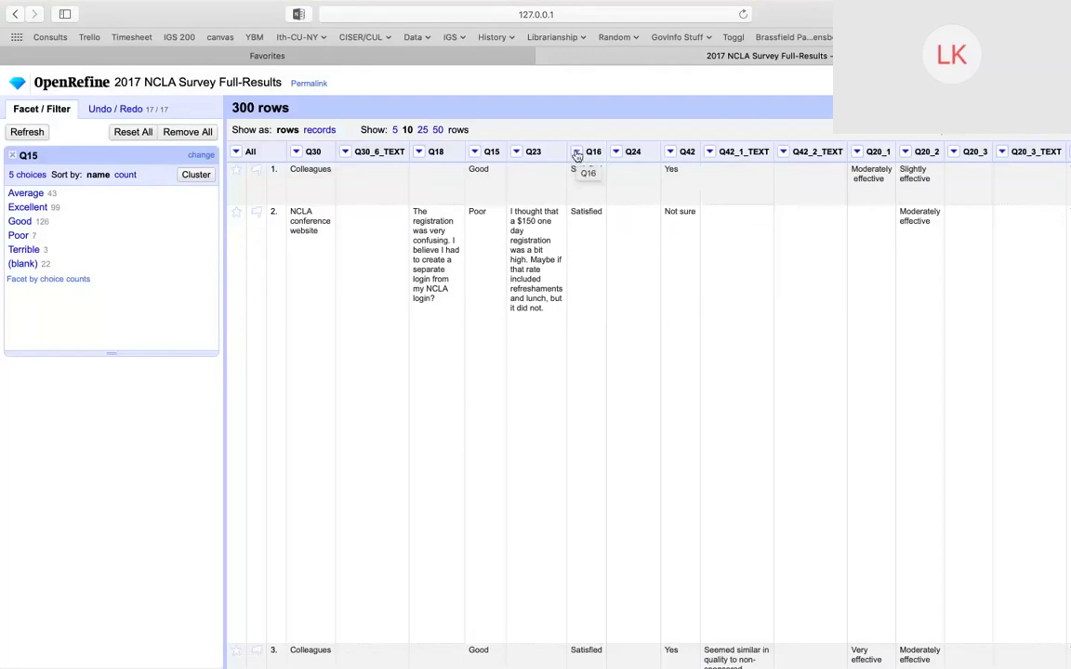
{"action": "left_click", "coordinate": [576, 152]}
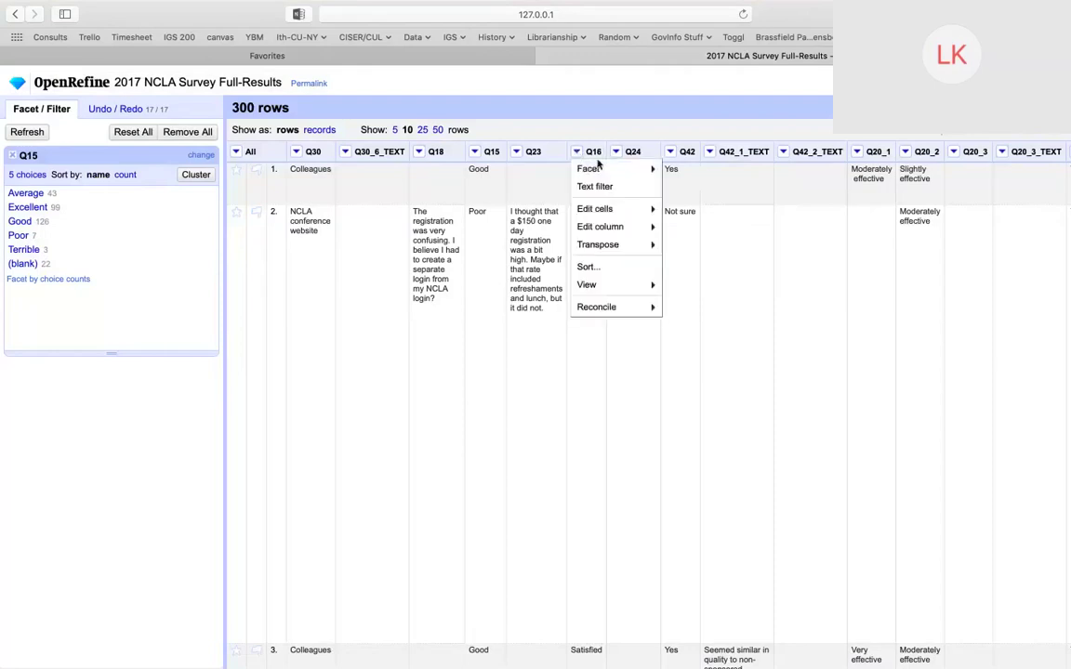
{"action": "mouse_move", "coordinate": [604, 171]}
{"action": "left_click", "coordinate": [710, 174]}
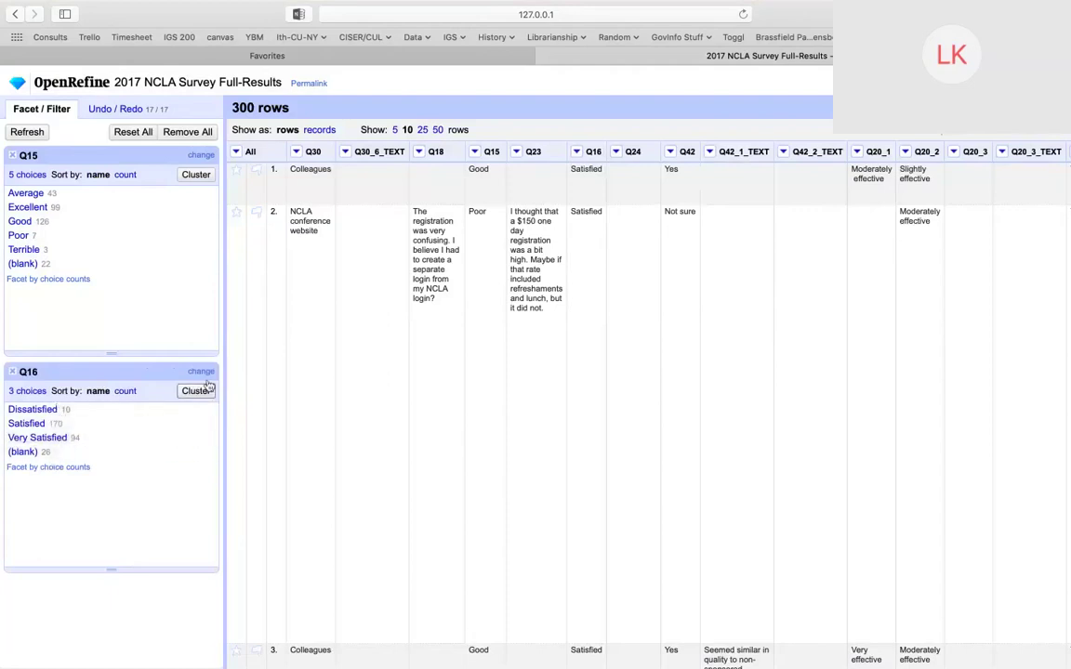
Try a numeric facet on column Q16 and remove it from the facet list.
{"action": "left_click", "coordinate": [576, 152]}
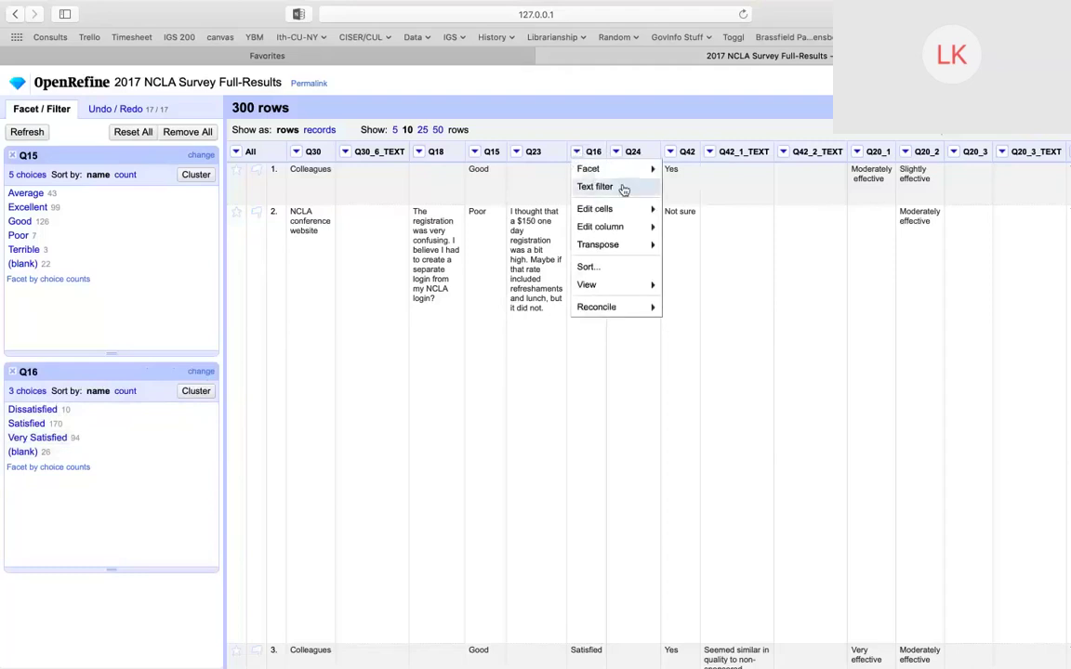
{"action": "mouse_move", "coordinate": [604, 169]}
{"action": "left_click", "coordinate": [704, 190]}
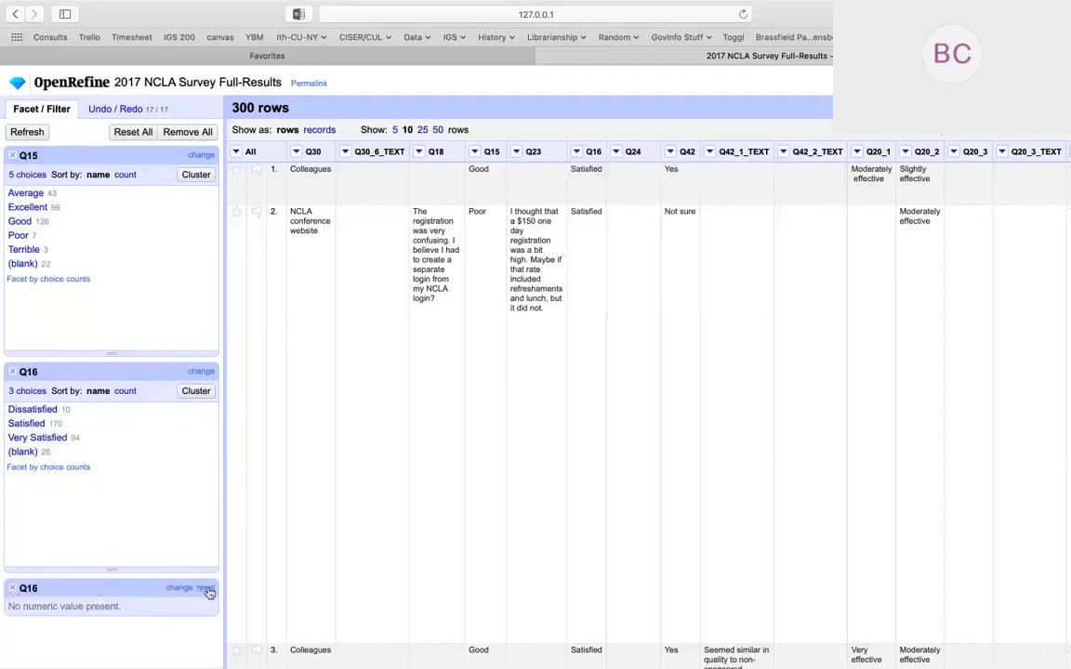
{"action": "left_click", "coordinate": [12, 589]}
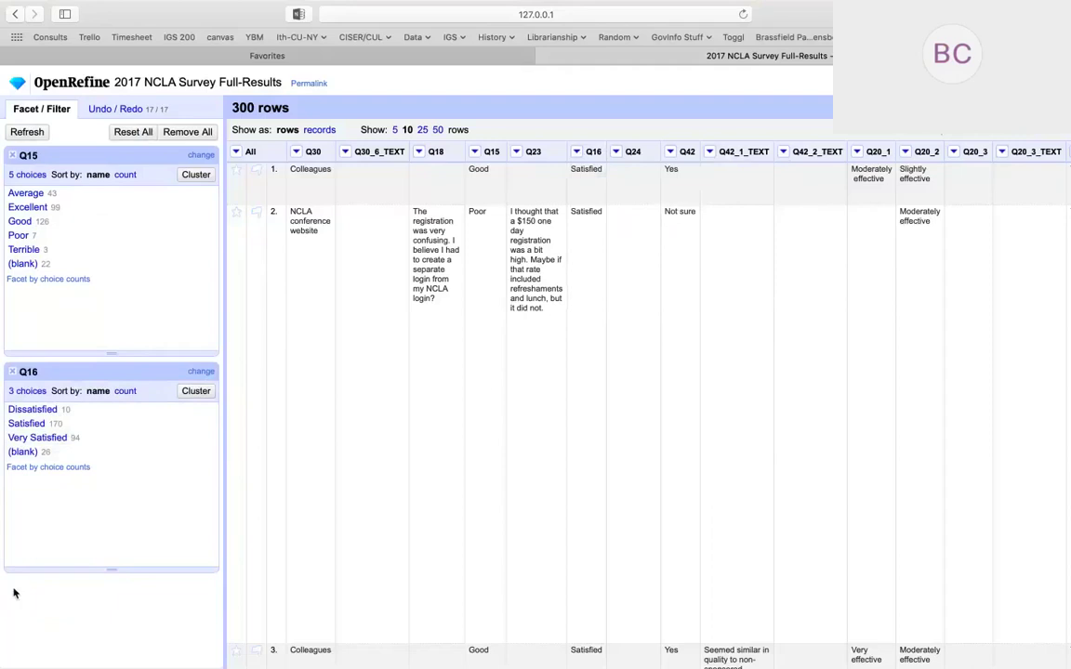
Create a text facet on the free-text column Q30_6_TEXT.
{"action": "scroll", "coordinate": [585, 365], "scroll_direction": "right", "scroll_amount": 10}
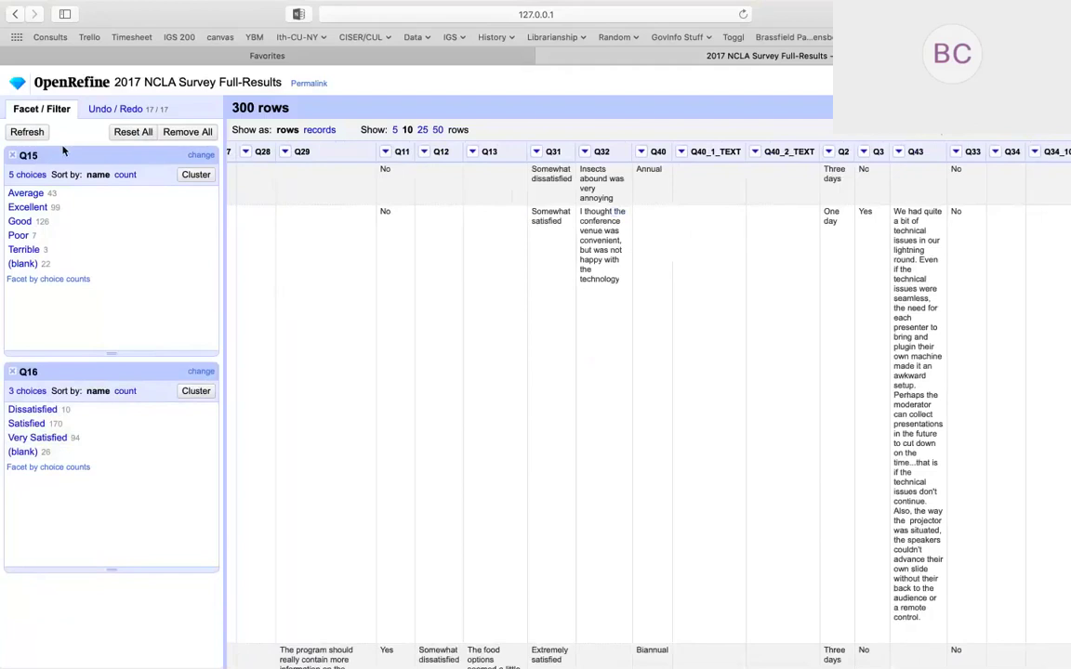
{"action": "scroll", "coordinate": [294, 214], "scroll_direction": "left", "scroll_amount": 10}
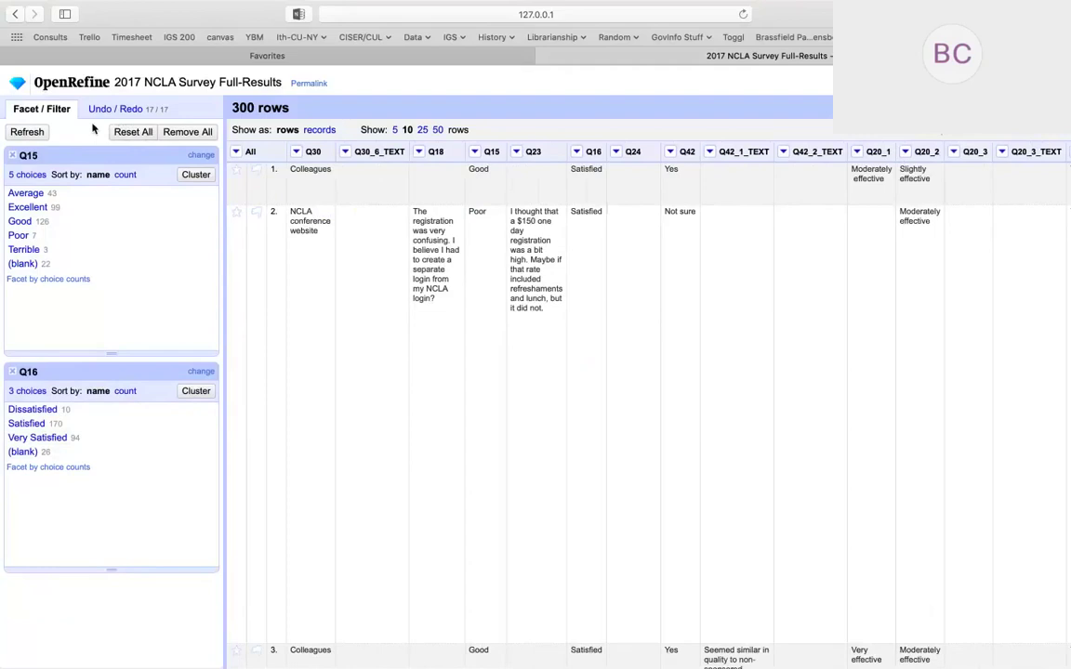
{"action": "left_click", "coordinate": [345, 152]}
{"action": "mouse_move", "coordinate": [361, 172]}
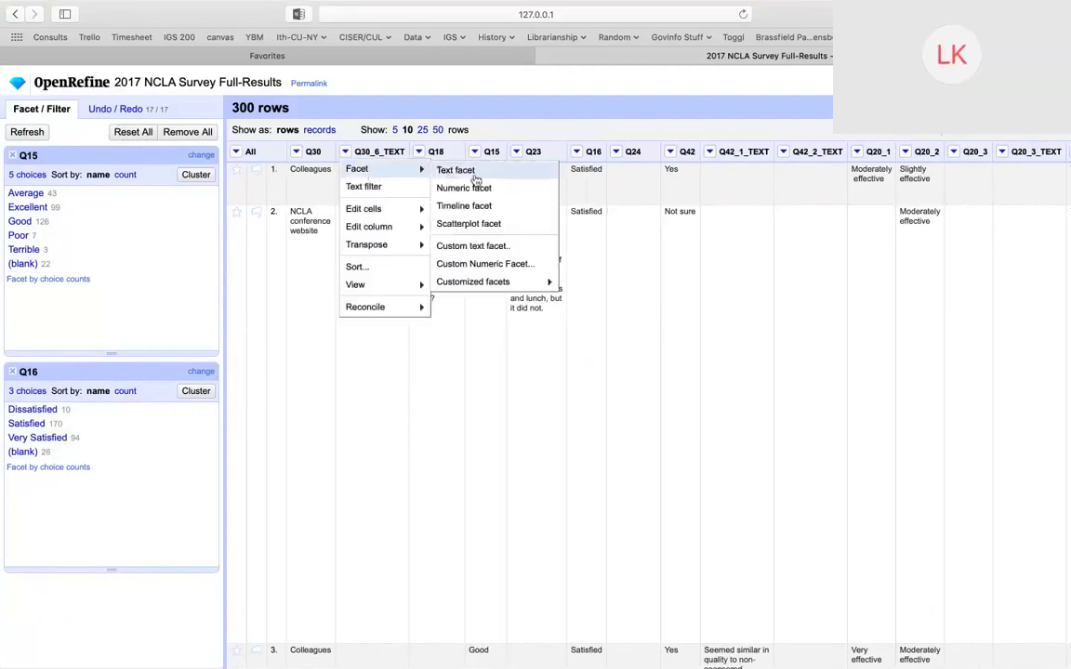
{"action": "left_click", "coordinate": [470, 172]}
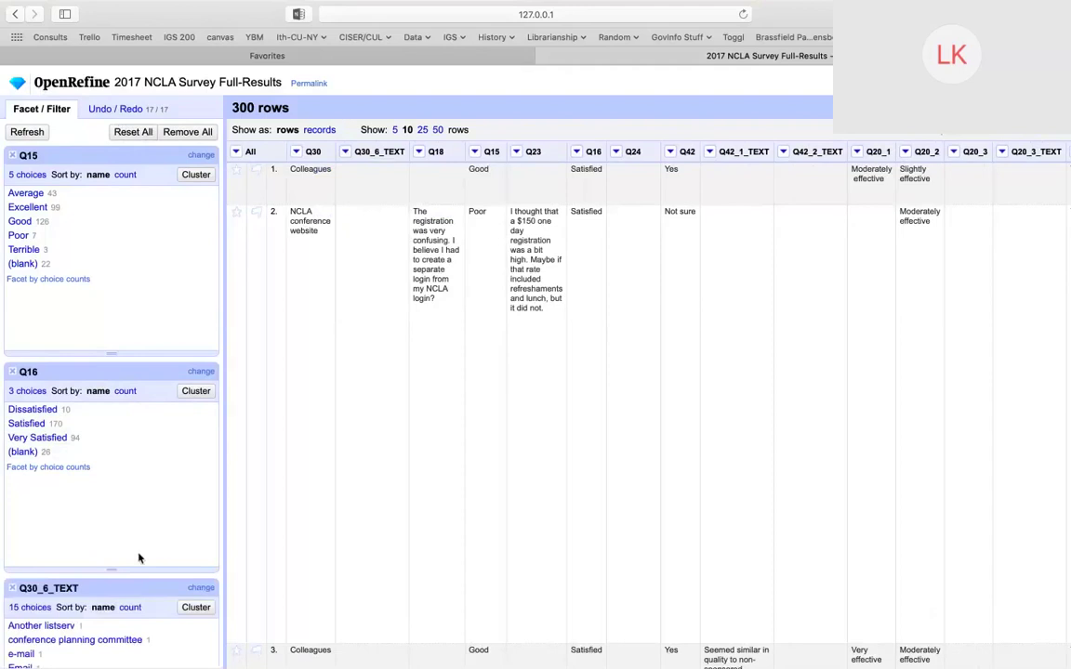
Examine the full list of choices in the Q30_6_TEXT facet for variant spellings of the same answer.
{"action": "scroll", "coordinate": [138, 557], "scroll_direction": "down", "scroll_amount": 3}
{"action": "scroll", "coordinate": [139, 557], "scroll_direction": "down", "scroll_amount": 3}
{"action": "scroll", "coordinate": [138, 558], "scroll_direction": "up", "scroll_amount": 3}
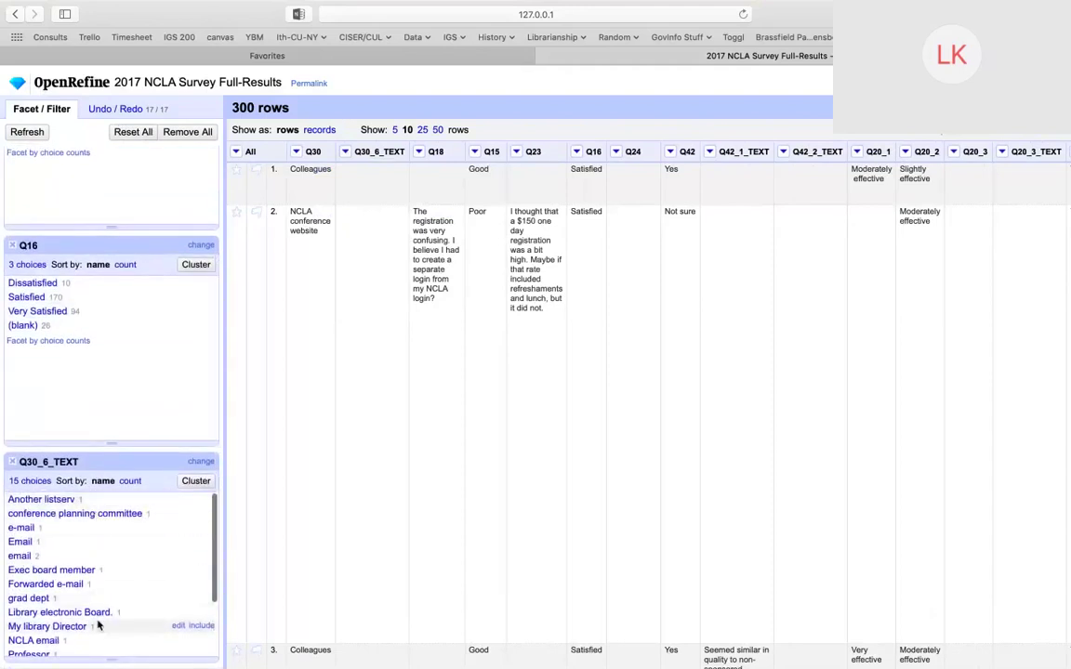
{"action": "scroll", "coordinate": [98, 546], "scroll_direction": "down", "scroll_amount": 1}
{"action": "scroll", "coordinate": [98, 546], "scroll_direction": "down", "scroll_amount": 3}
{"action": "scroll", "coordinate": [98, 547], "scroll_direction": "up", "scroll_amount": 4}
{"action": "scroll", "coordinate": [97, 546], "scroll_direction": "down", "scroll_amount": 3}
{"action": "scroll", "coordinate": [98, 545], "scroll_direction": "up", "scroll_amount": 4}
{"action": "scroll", "coordinate": [97, 545], "scroll_direction": "down", "scroll_amount": 3}
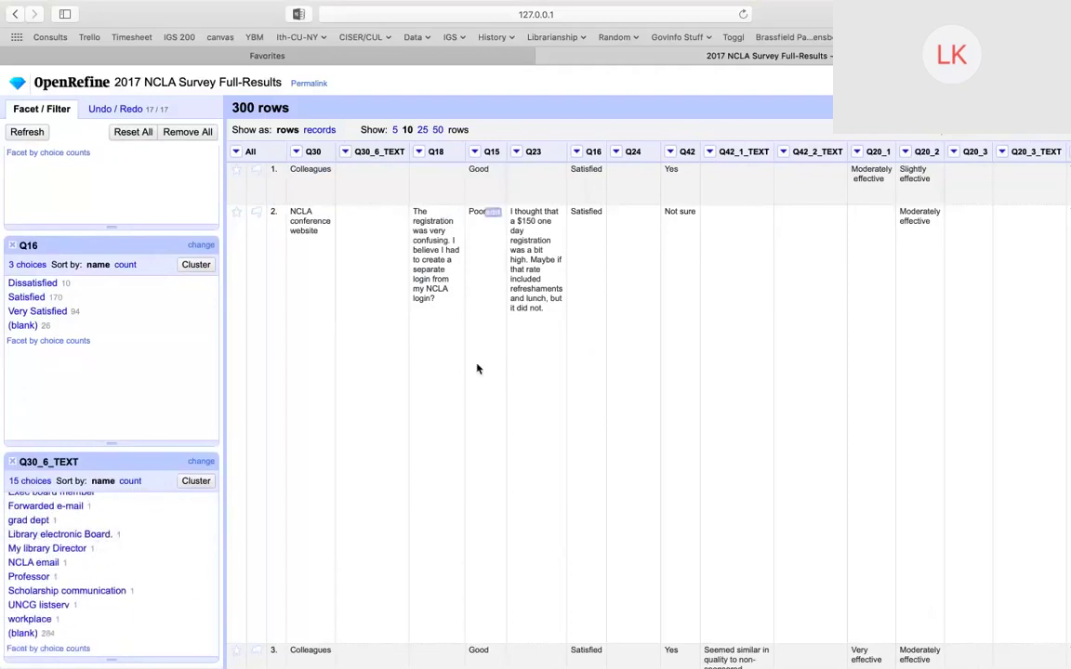
{"action": "scroll", "coordinate": [151, 572], "scroll_direction": "up", "scroll_amount": 3}
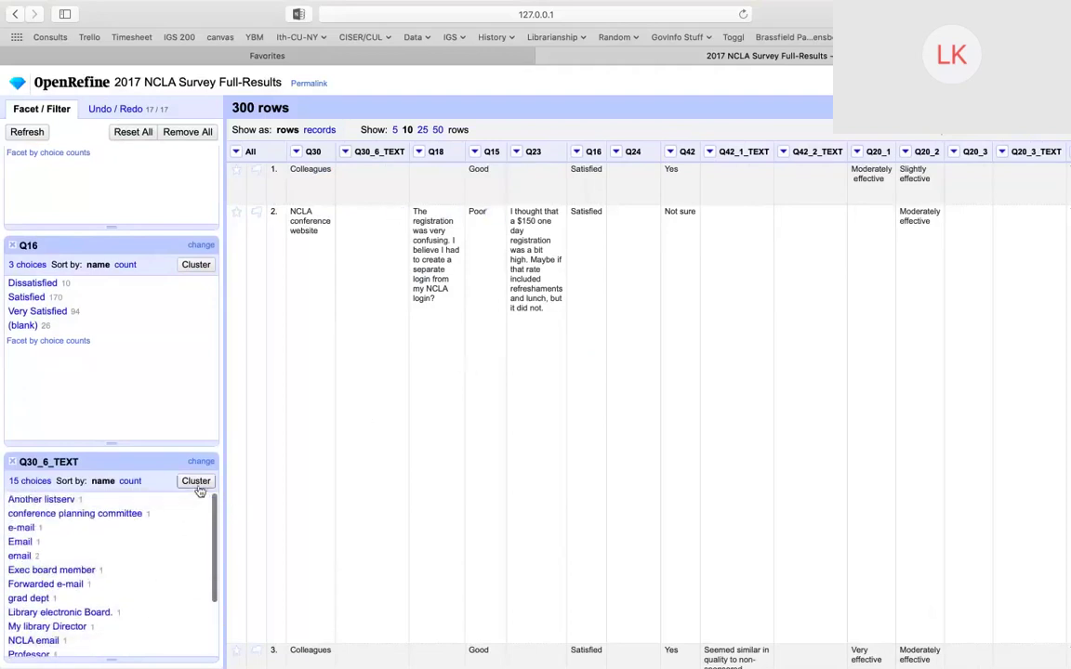
Sort the Q30_6_TEXT facet by count and review its suggested value clusters without merging any.
{"action": "left_click", "coordinate": [132, 482]}
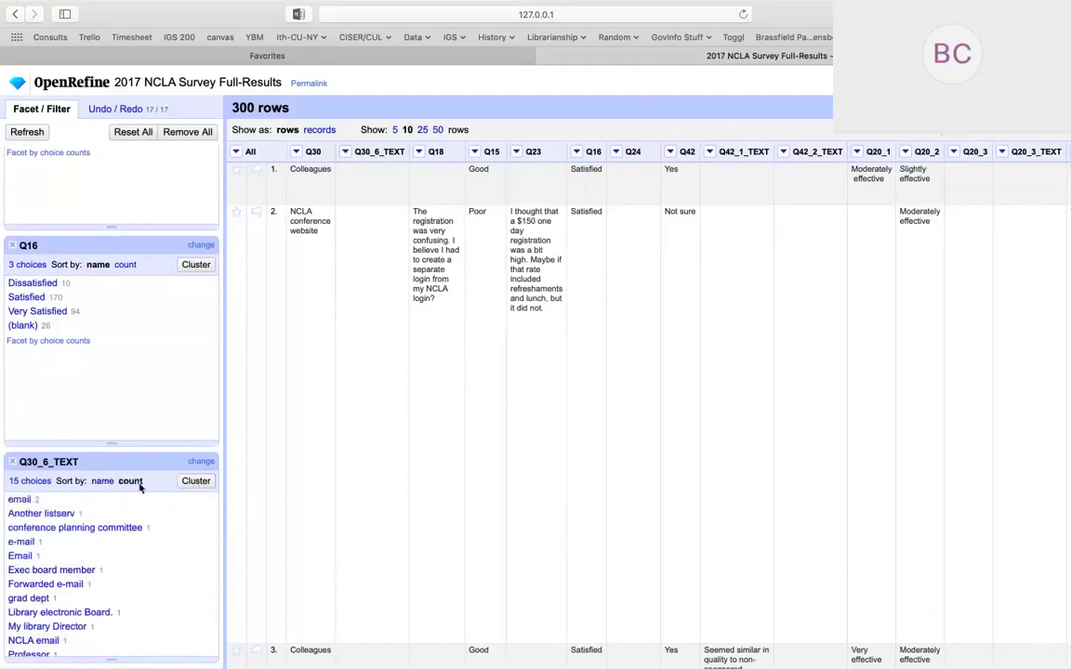
{"action": "left_click", "coordinate": [196, 482]}
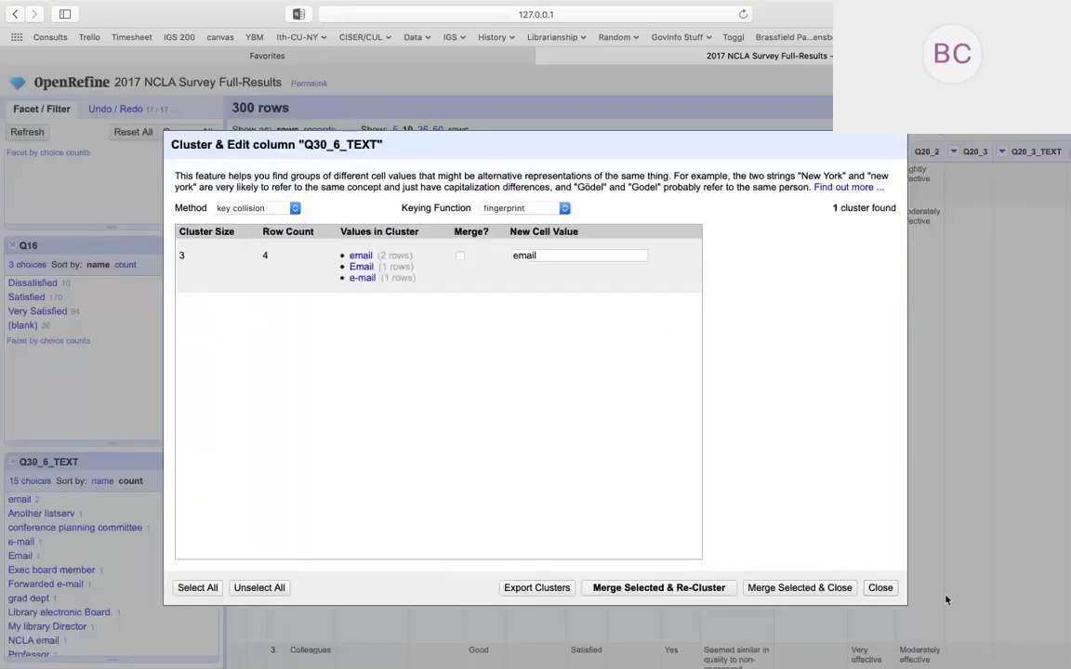
{"action": "left_click", "coordinate": [876, 592]}
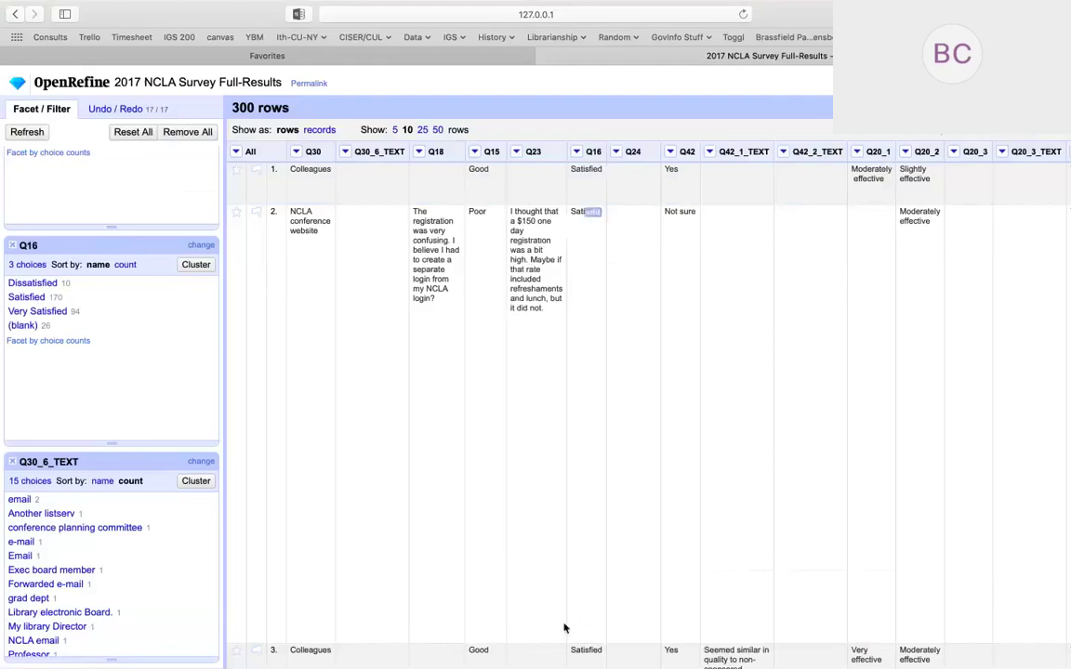
Return to the survey project page and limit the table to 5 rows per page.
{"action": "scroll", "coordinate": [535, 590], "scroll_direction": "left", "scroll_amount": 5}
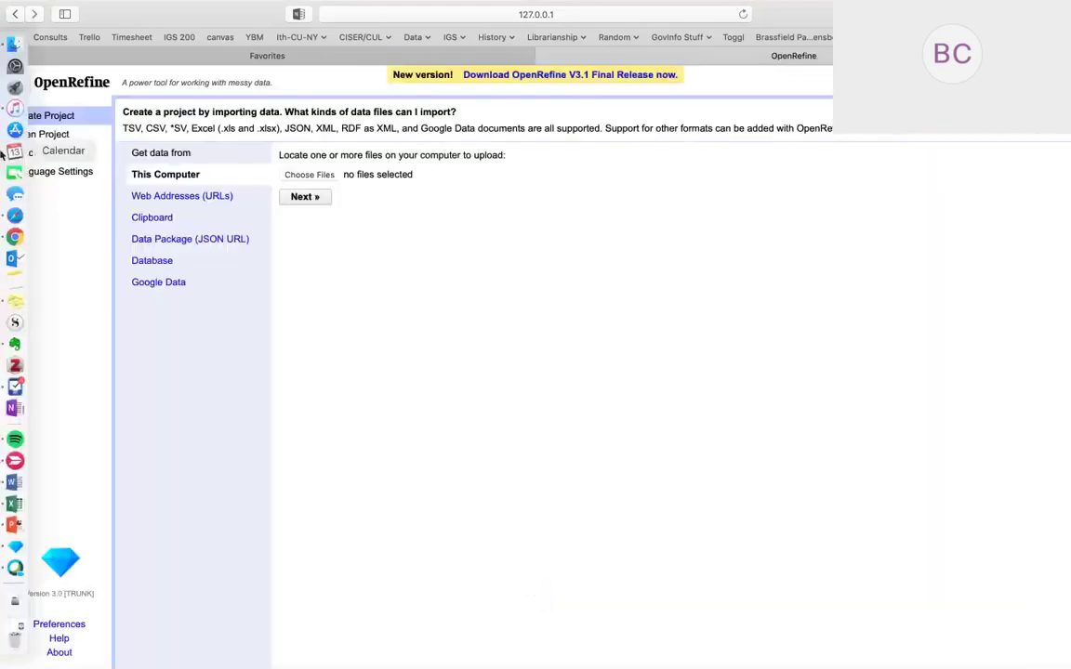
{"action": "left_click", "coordinate": [33, 14]}
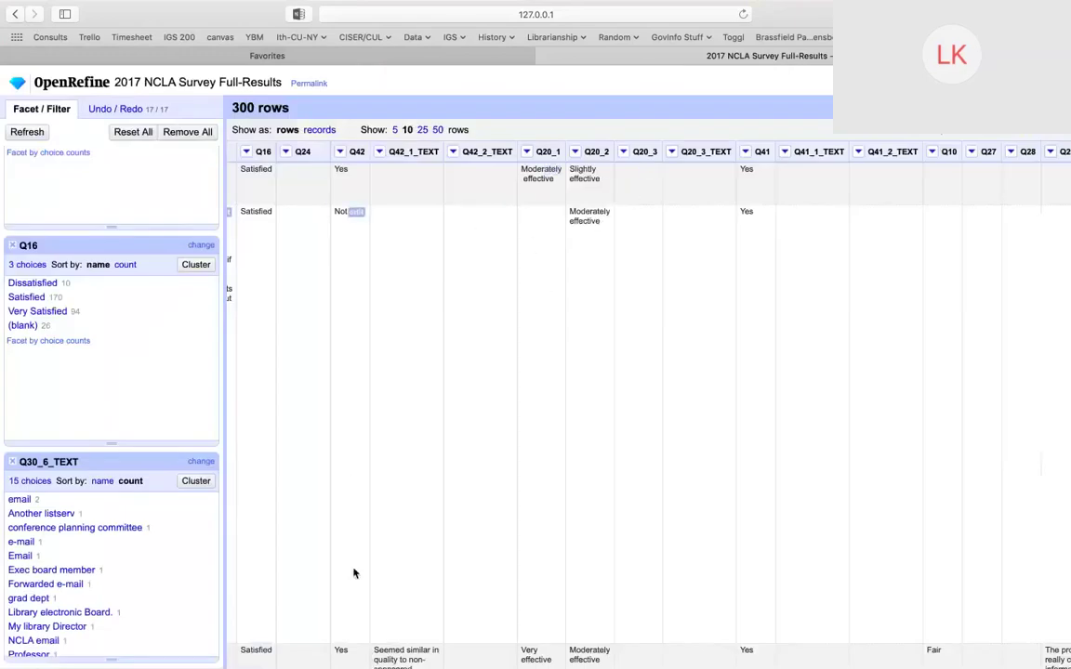
{"action": "left_click", "coordinate": [395, 130]}
{"action": "scroll", "coordinate": [450, 245], "scroll_direction": "left", "scroll_amount": 8}
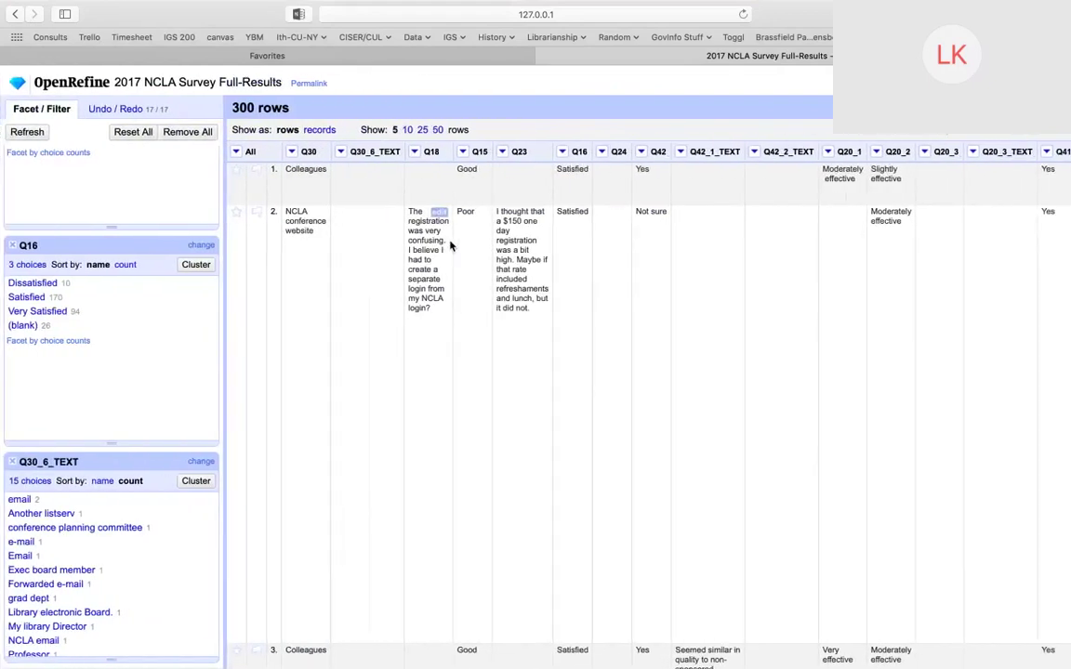
Look through the remaining survey columns up to Q44 for a column with long free-text comments.
{"action": "scroll", "coordinate": [487, 341], "scroll_direction": "right", "scroll_amount": 10}
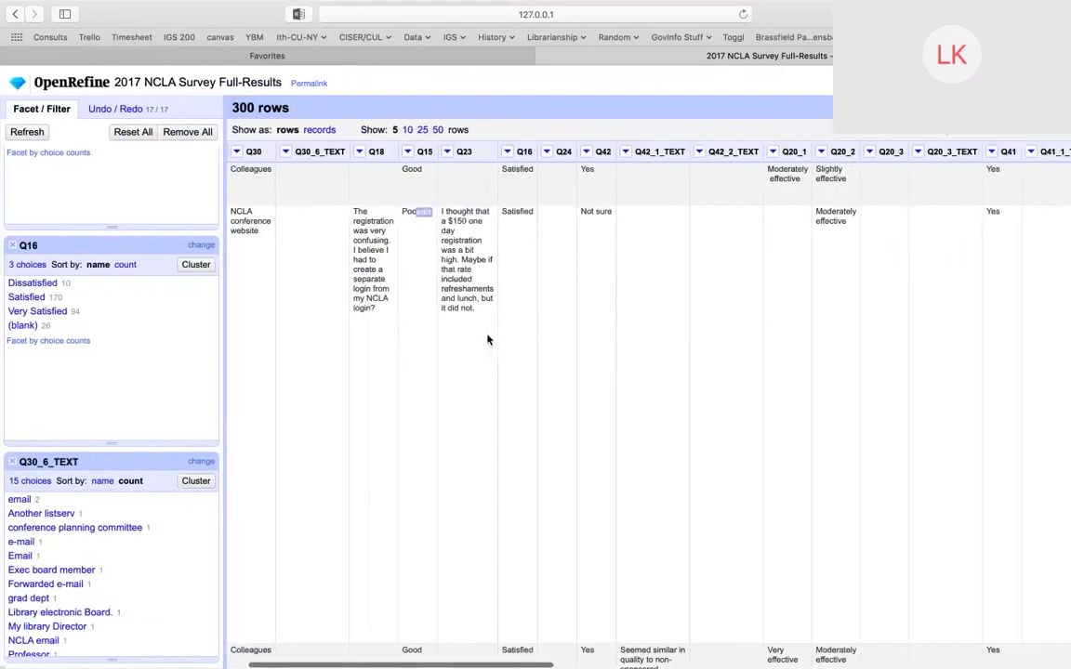
{"action": "scroll", "coordinate": [491, 337], "scroll_direction": "right", "scroll_amount": 3}
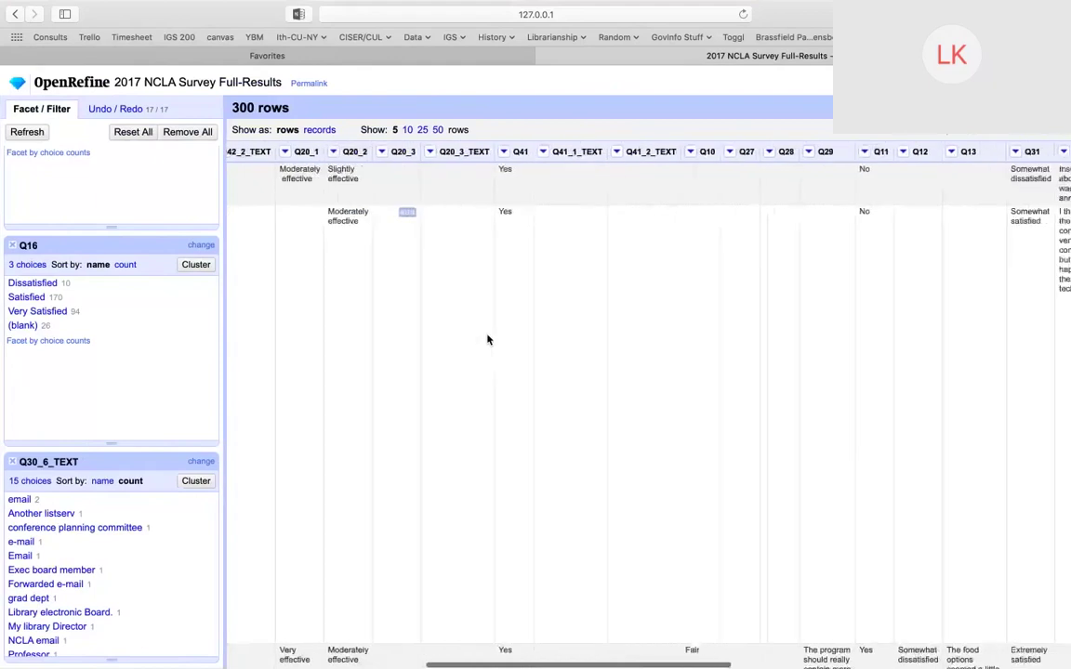
{"action": "scroll", "coordinate": [628, 305], "scroll_direction": "right", "scroll_amount": 3}
{"action": "scroll", "coordinate": [628, 305], "scroll_direction": "right", "scroll_amount": 3}
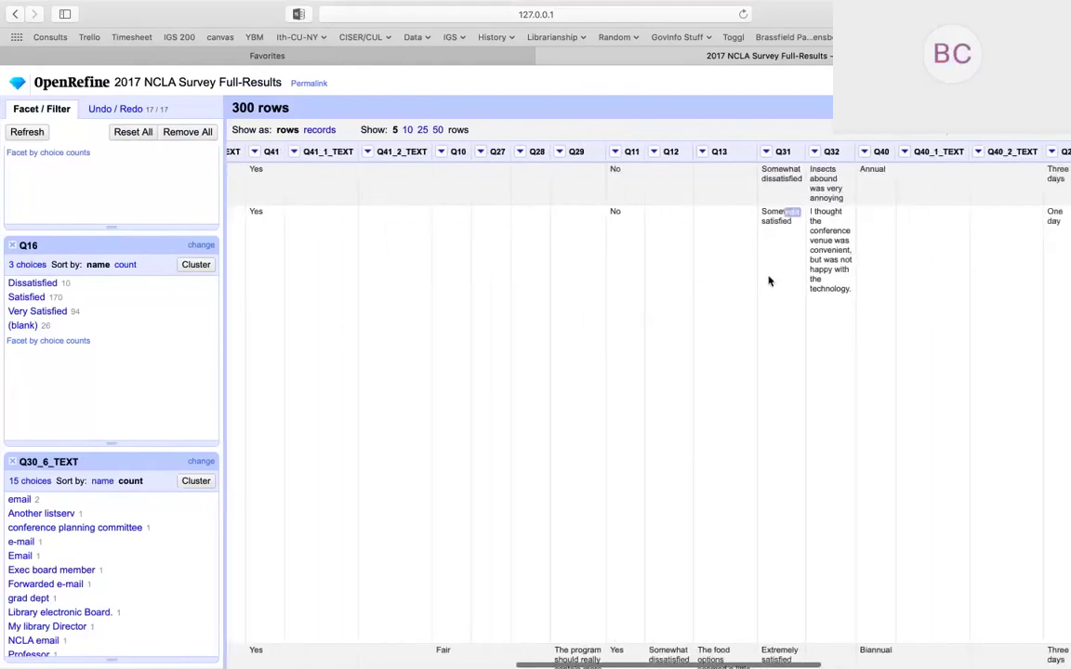
{"action": "scroll", "coordinate": [769, 281], "scroll_direction": "right", "scroll_amount": 3}
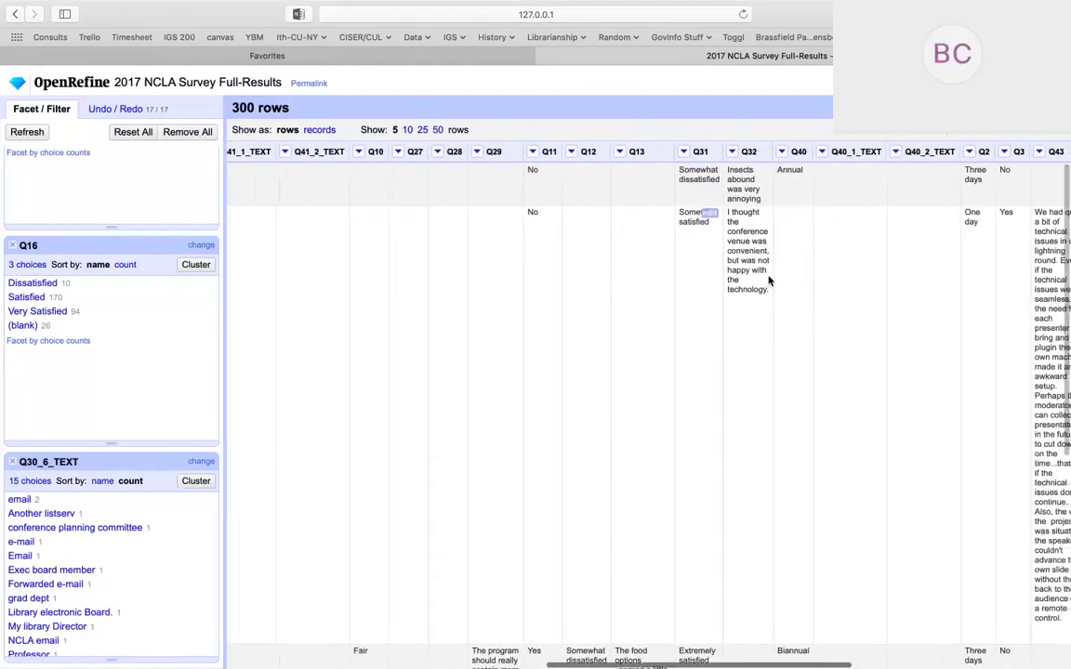
{"action": "scroll", "coordinate": [135, 254], "scroll_direction": "up", "scroll_amount": 3}
{"action": "scroll", "coordinate": [465, 248], "scroll_direction": "right", "scroll_amount": 3}
{"action": "scroll", "coordinate": [464, 251], "scroll_direction": "right", "scroll_amount": 1}
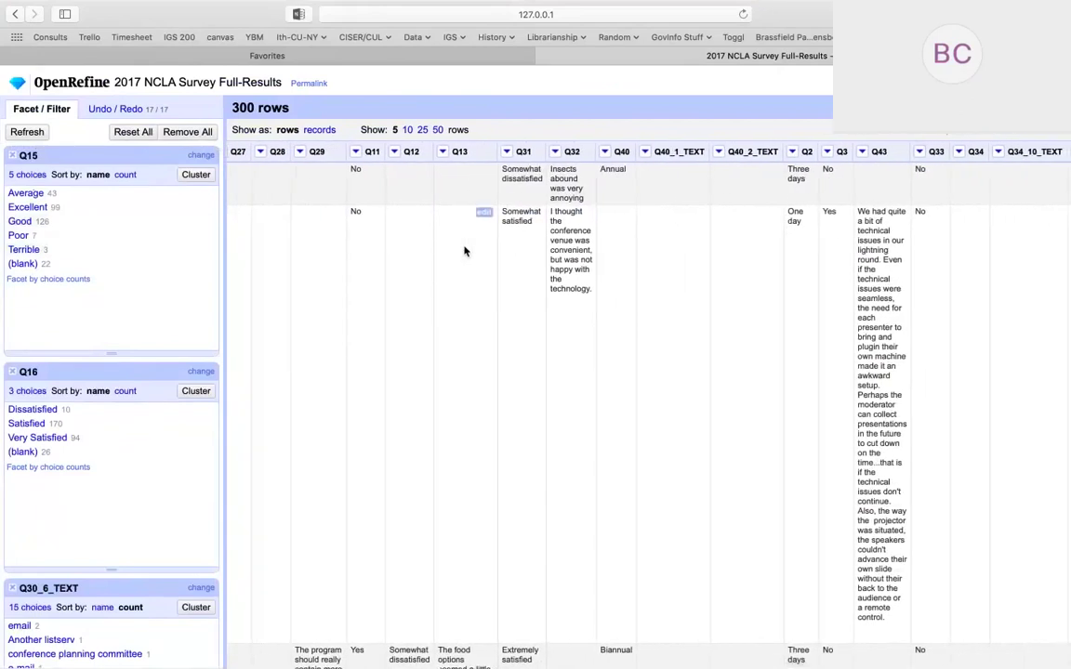
{"action": "scroll", "coordinate": [464, 251], "scroll_direction": "right", "scroll_amount": 3}
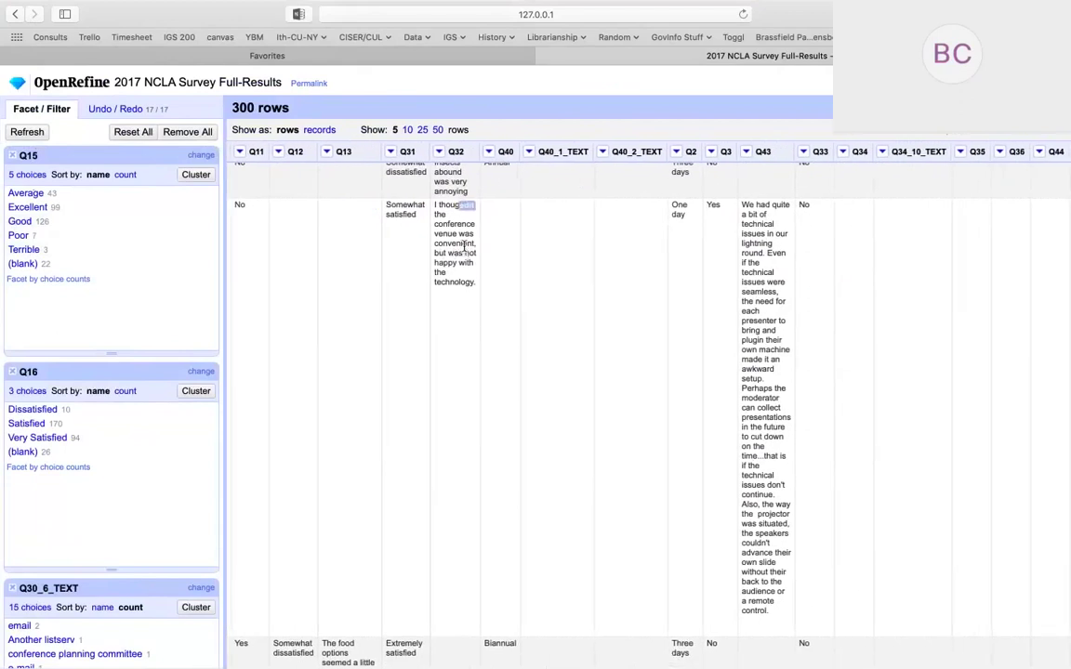
{"action": "scroll", "coordinate": [464, 246], "scroll_direction": "up", "scroll_amount": 1}
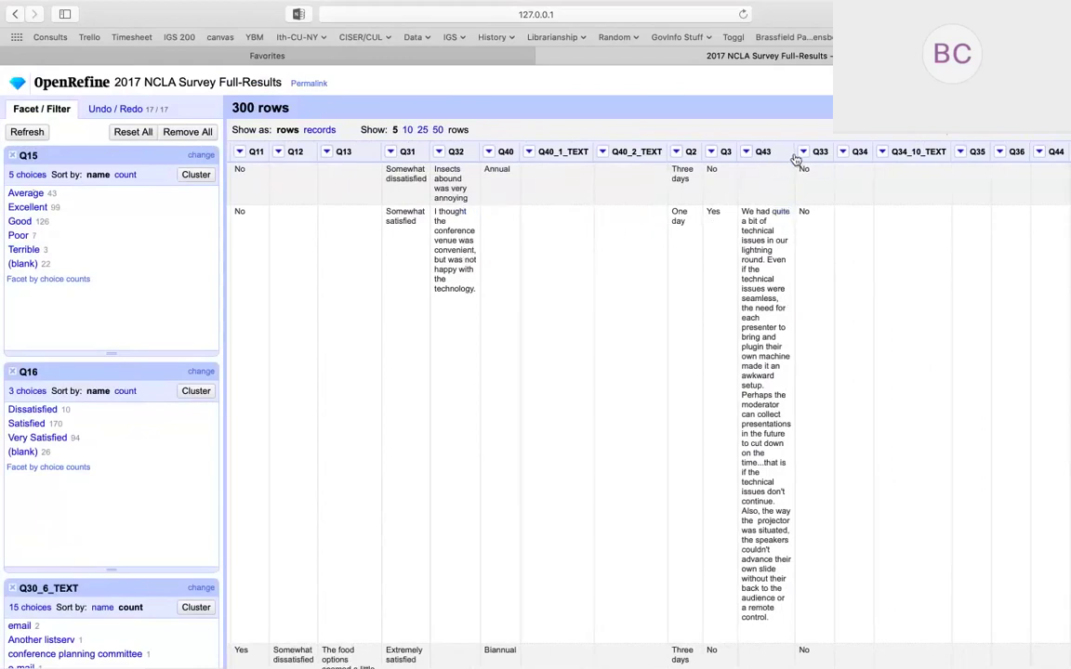
{"action": "left_click", "coordinate": [748, 155]}
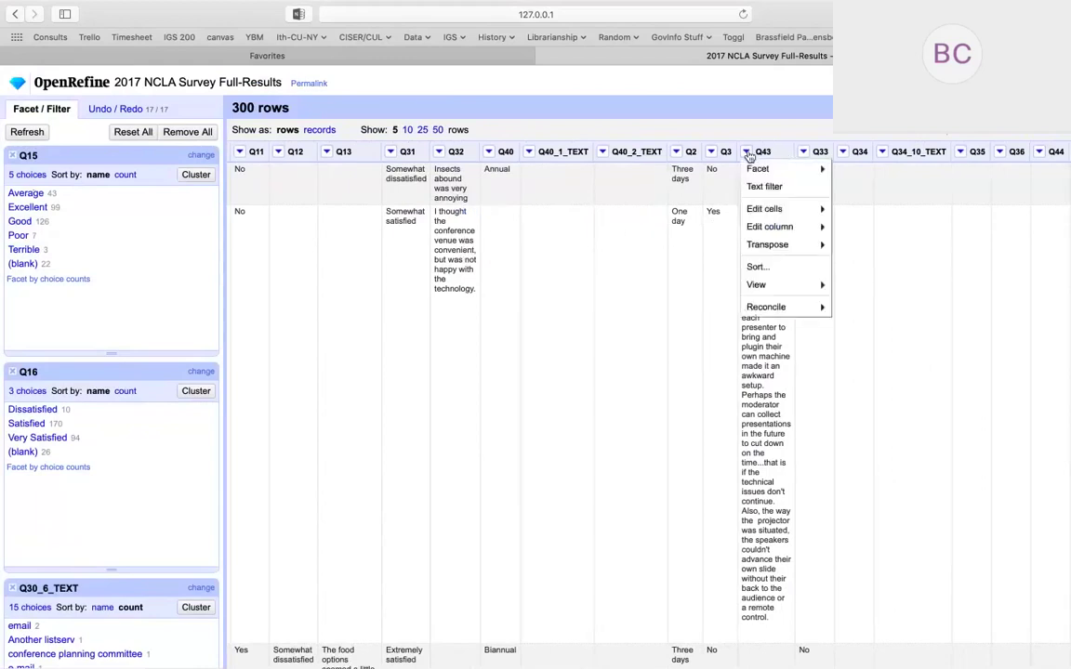
{"action": "left_click", "coordinate": [748, 156]}
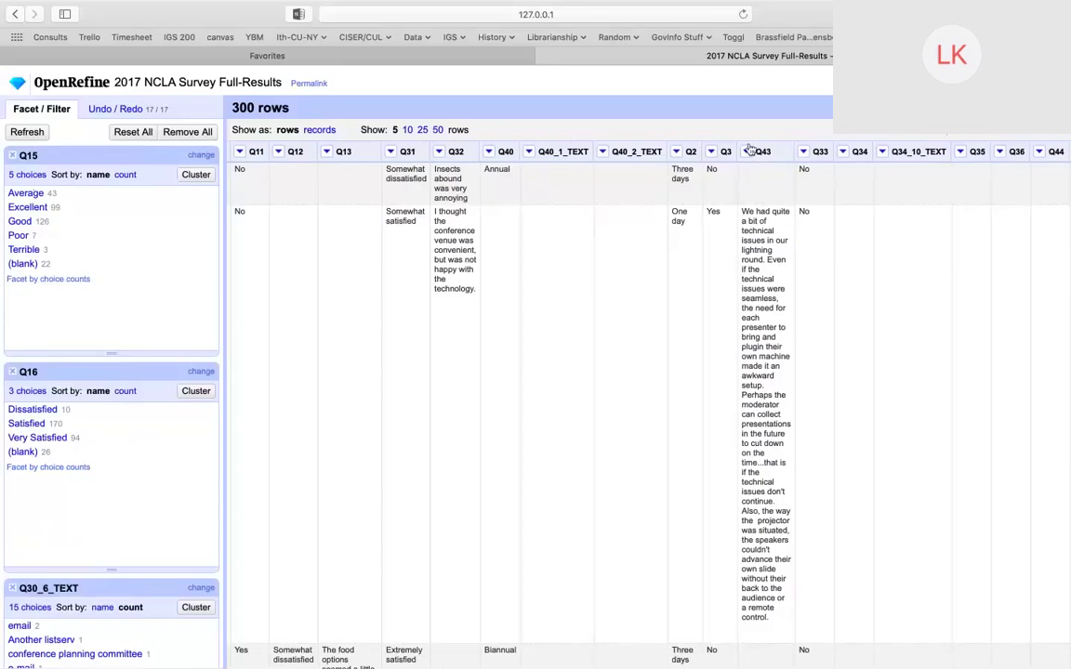
{"action": "left_click", "coordinate": [747, 151]}
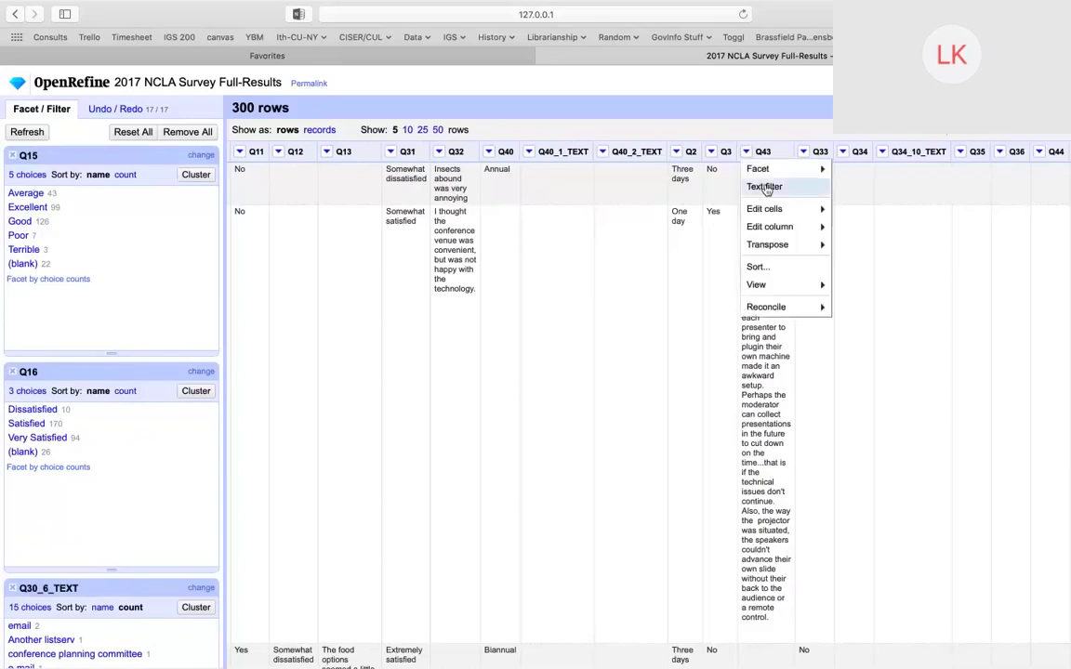
{"action": "mouse_move", "coordinate": [787, 174]}
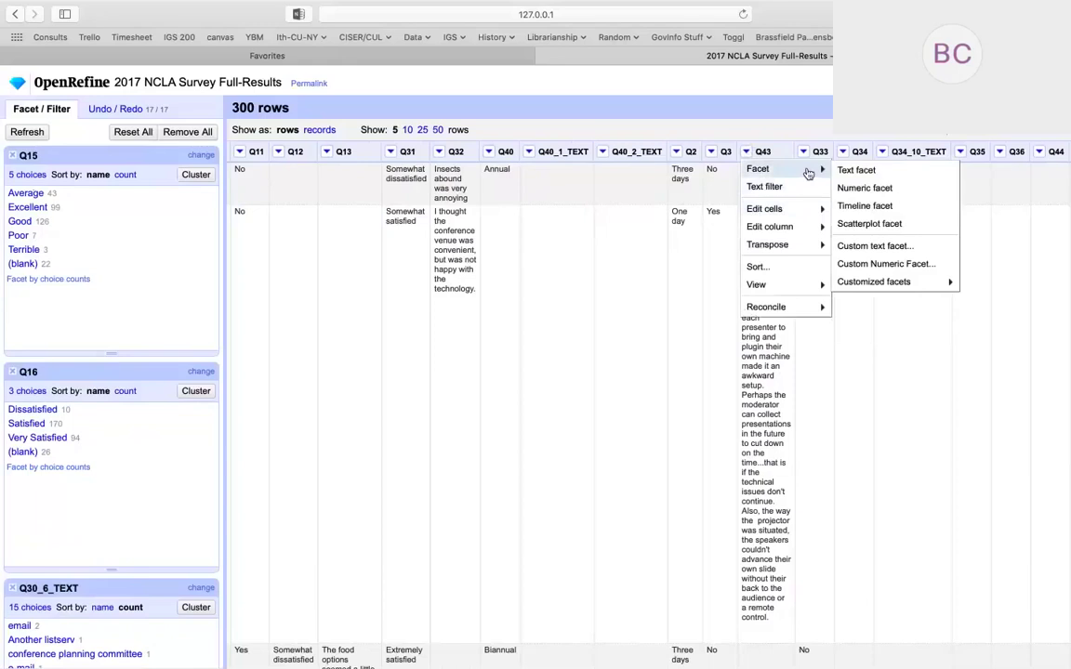
{"action": "mouse_move", "coordinate": [882, 283]}
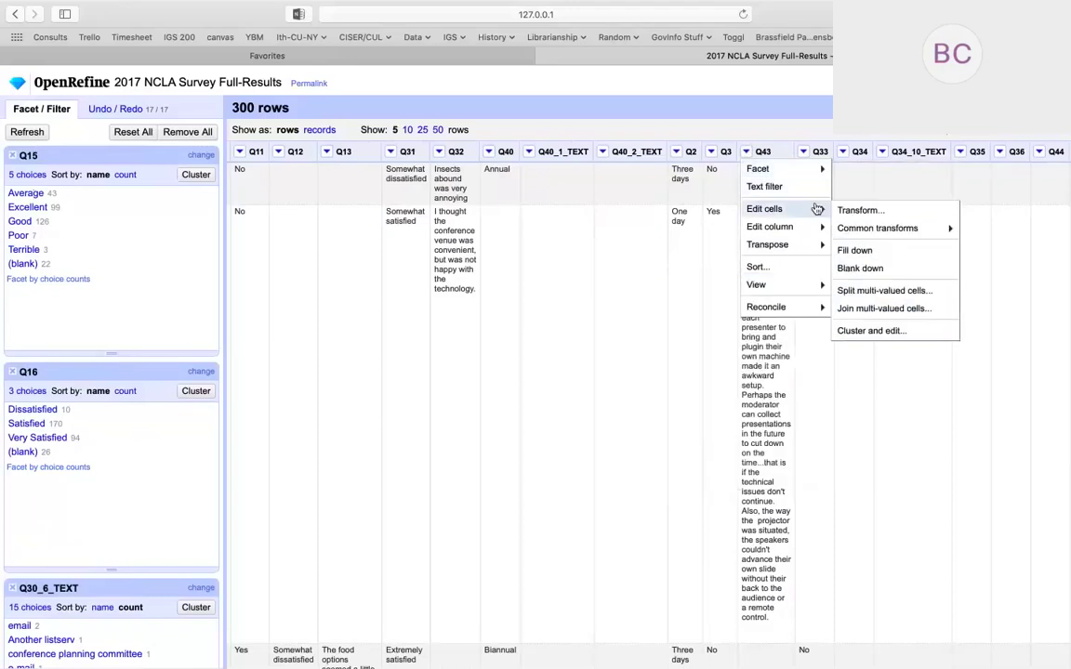
{"action": "mouse_move", "coordinate": [818, 230]}
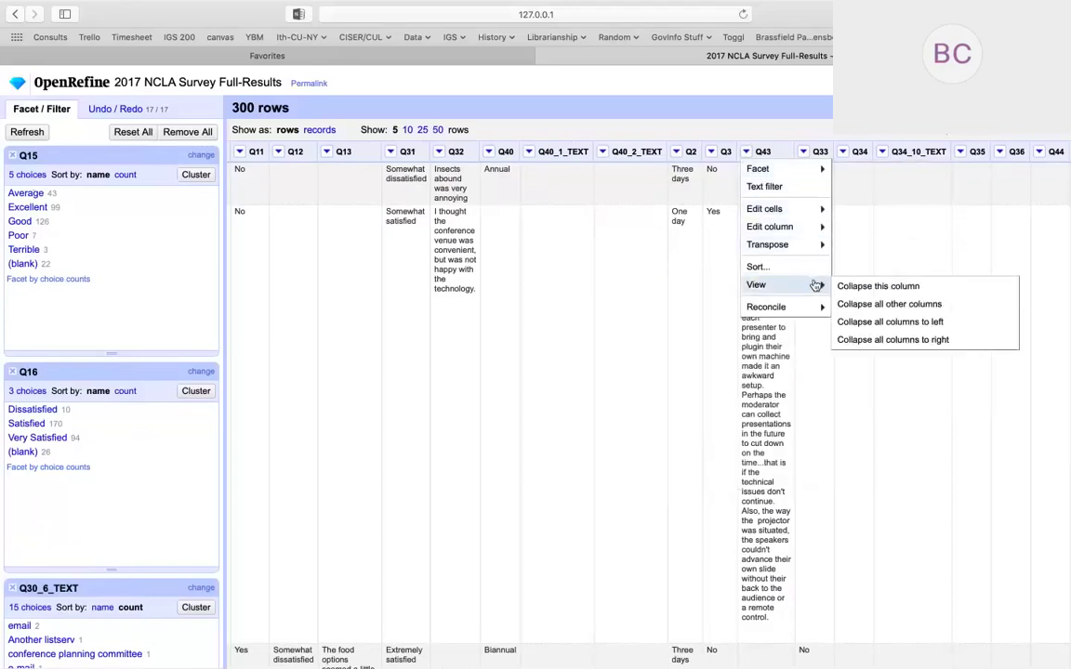
{"action": "mouse_move", "coordinate": [810, 308]}
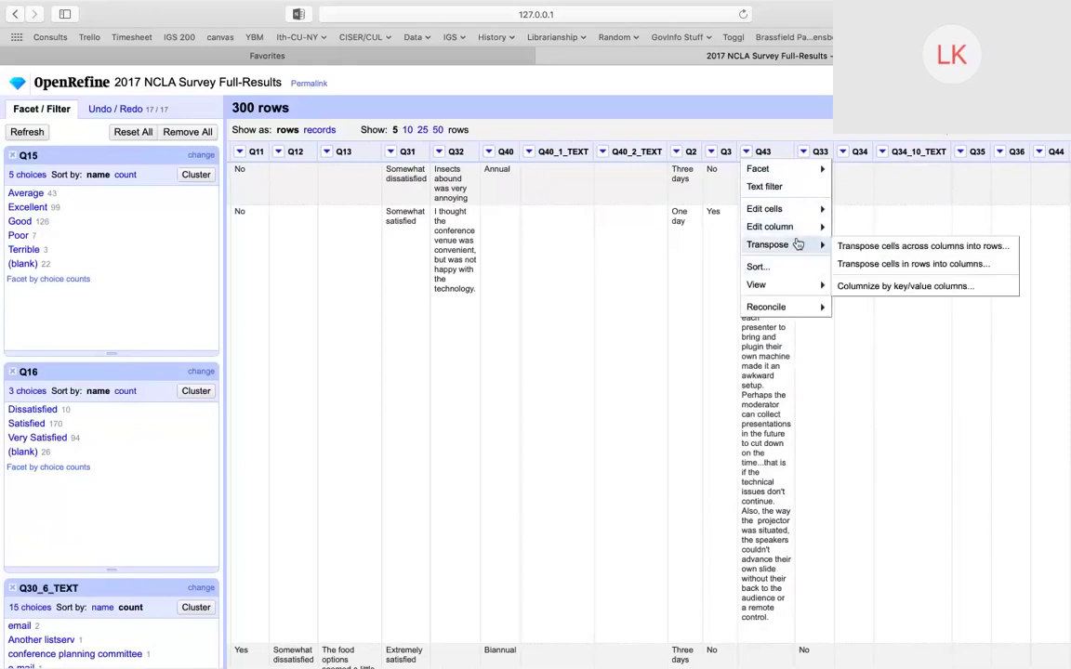
{"action": "left_click", "coordinate": [804, 112]}
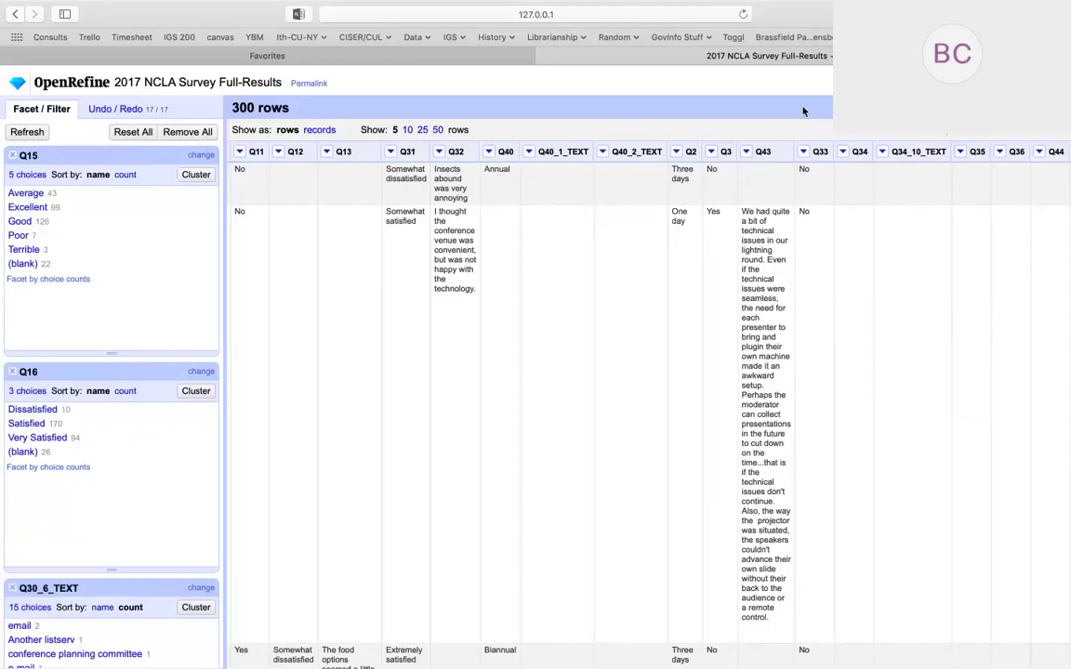
{"action": "scroll", "coordinate": [593, 309], "scroll_direction": "left", "scroll_amount": 15}
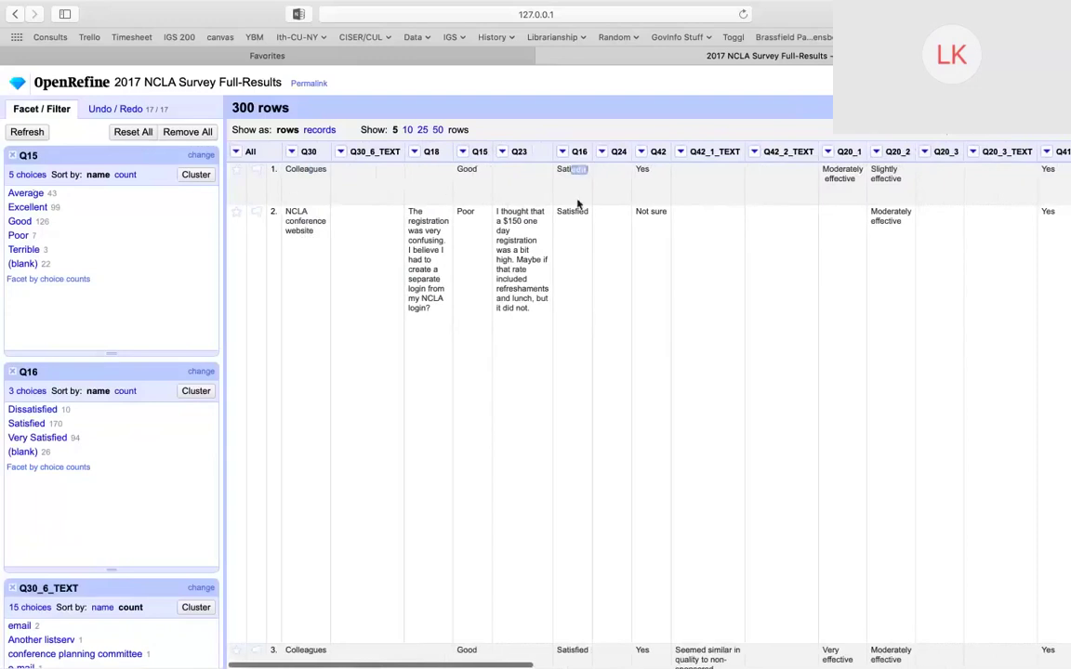
{"action": "left_click", "coordinate": [563, 151]}
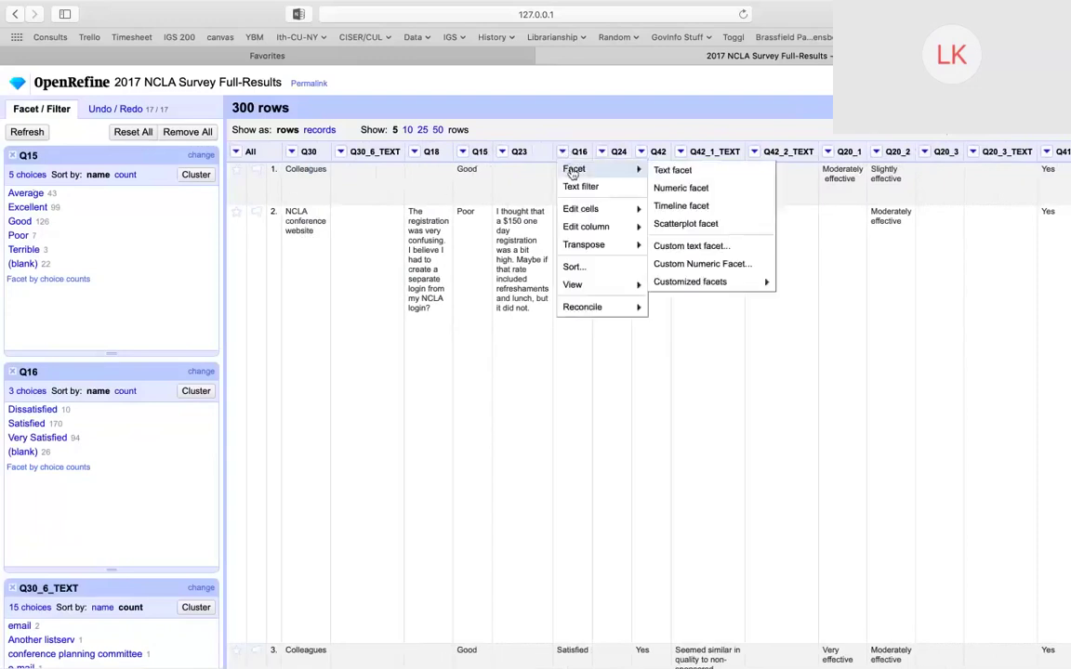
{"action": "left_click", "coordinate": [562, 155]}
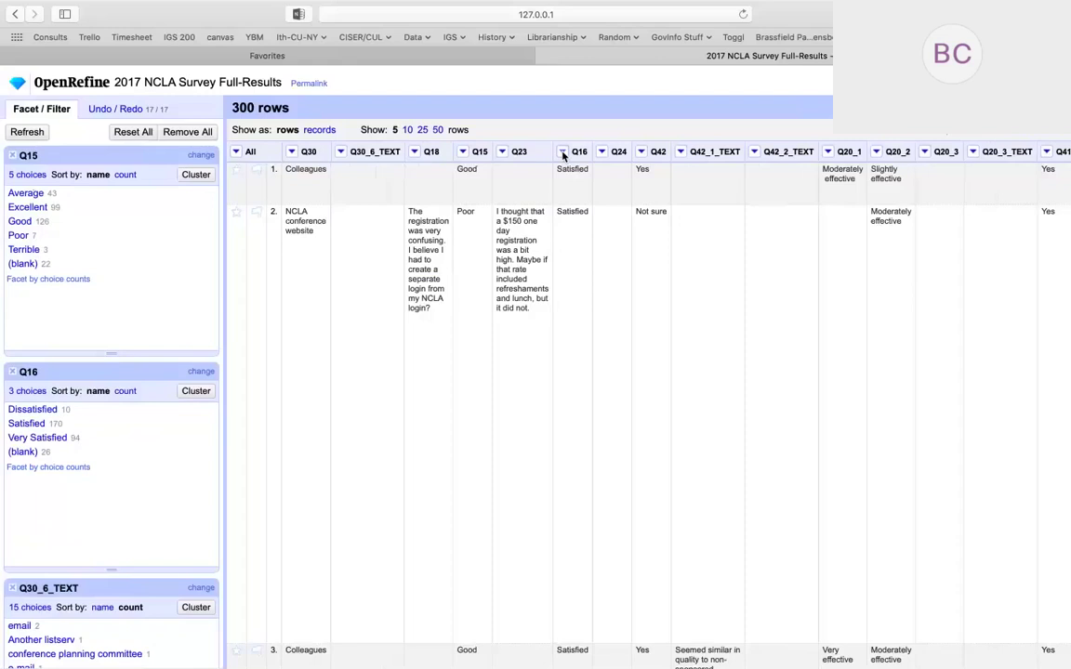
Filter the rows to the "Average" choice in the Q15 facet and mass-edit that value to "GREAT!".
{"action": "left_click", "coordinate": [26, 193]}
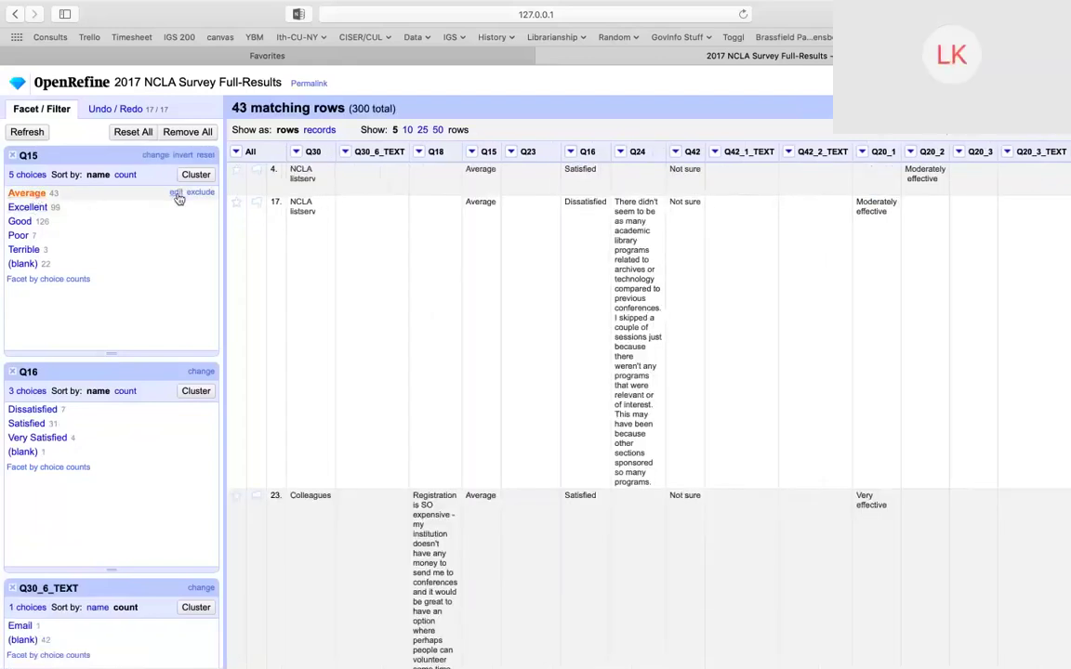
{"action": "left_click", "coordinate": [175, 192]}
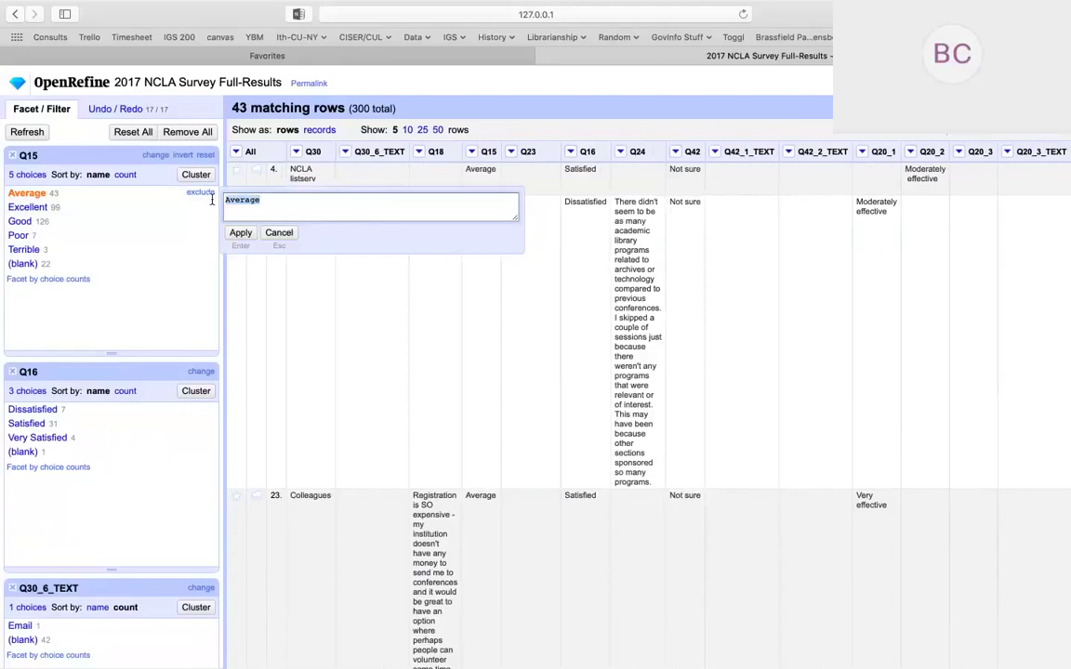
{"action": "type", "text": "GREAT!"}
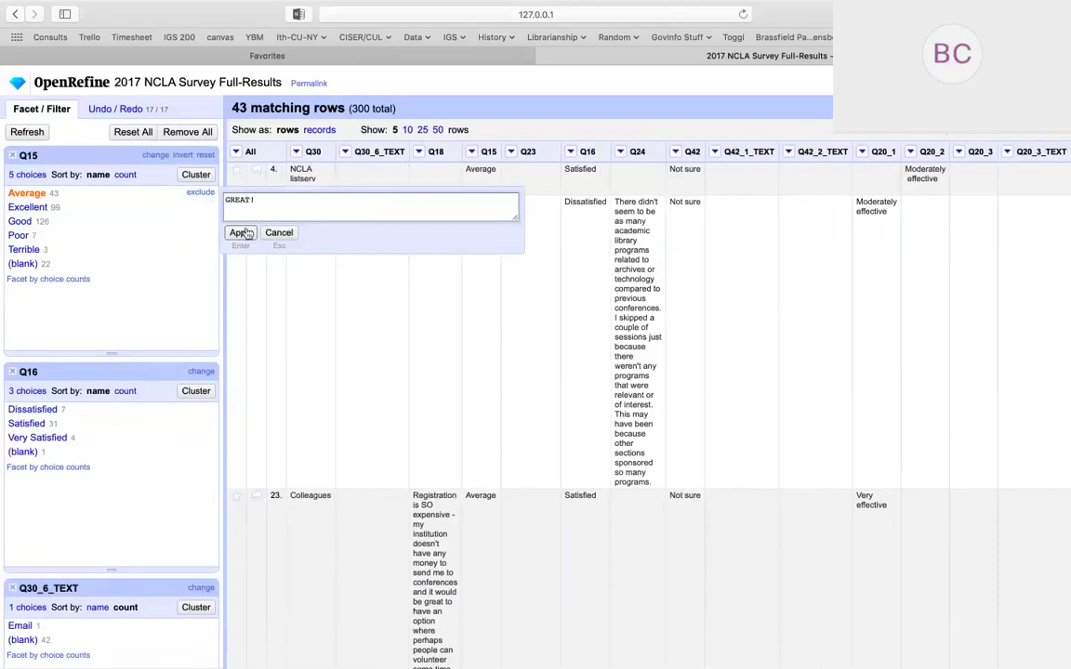
{"action": "left_click", "coordinate": [239, 233]}
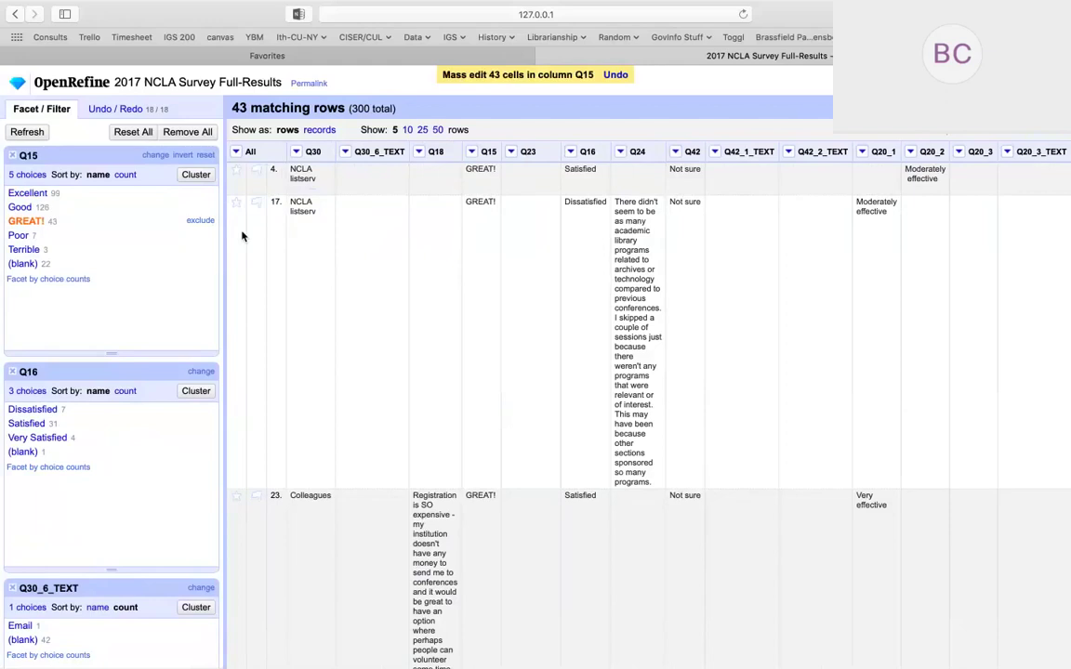
{"action": "left_click", "coordinate": [175, 220]}
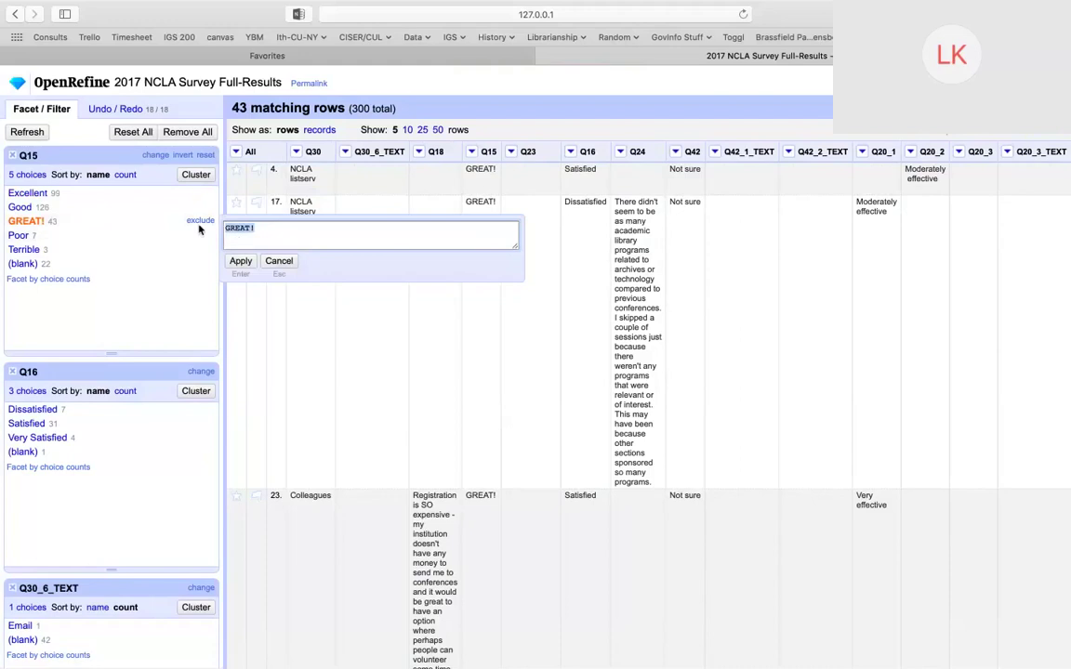
{"action": "left_click", "coordinate": [276, 263]}
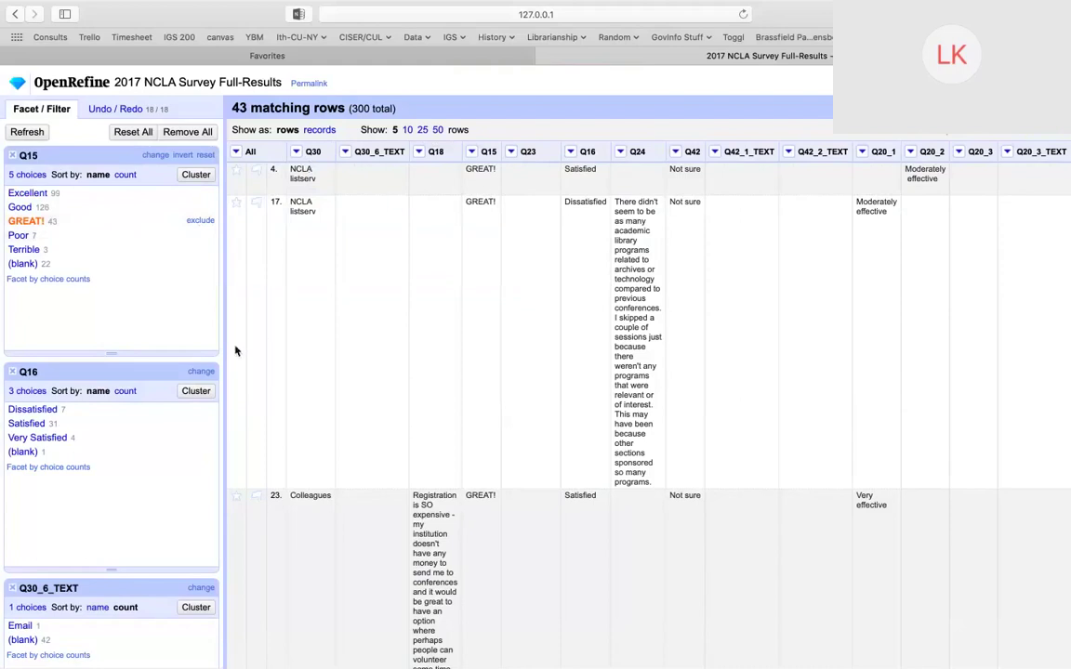
{"action": "scroll", "coordinate": [177, 503], "scroll_direction": "down", "scroll_amount": 3}
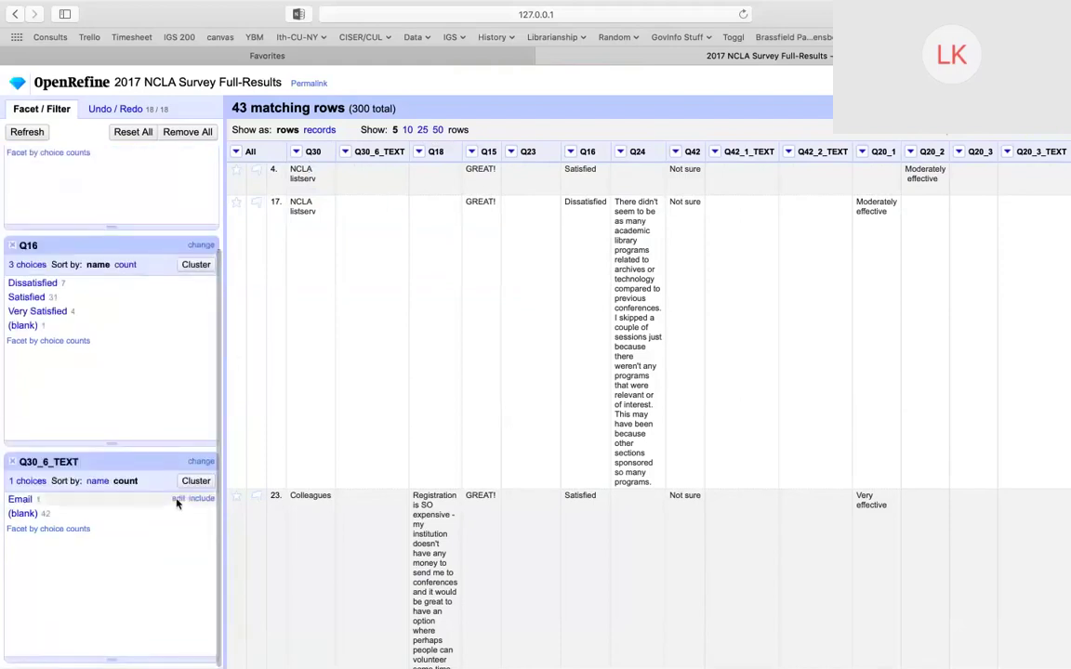
{"action": "scroll", "coordinate": [175, 521], "scroll_direction": "up", "scroll_amount": 3}
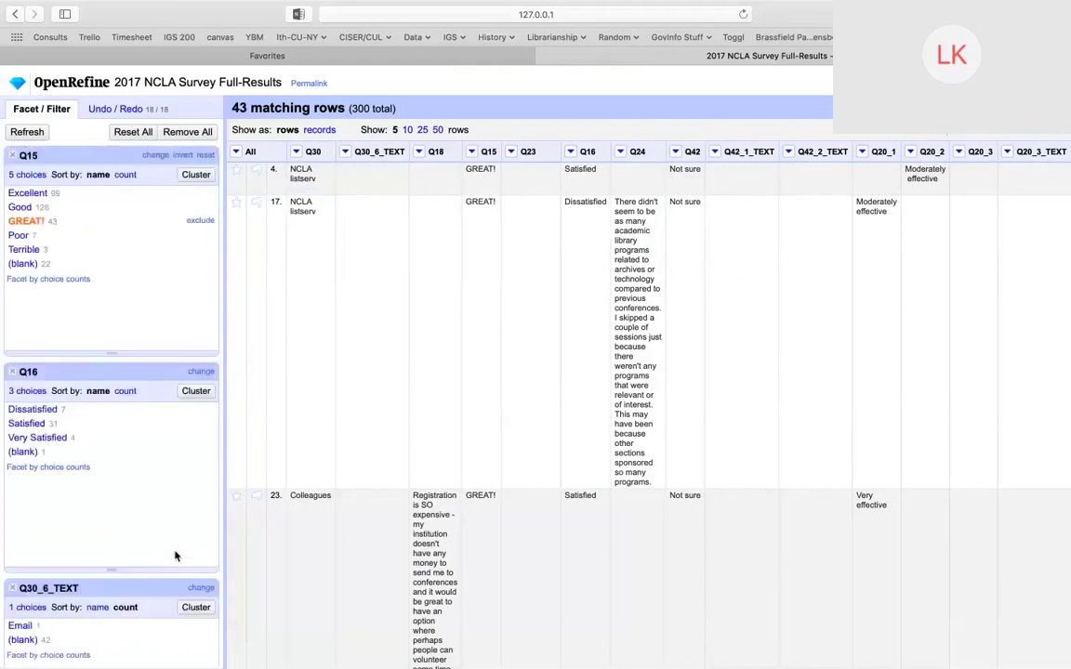
{"action": "left_click", "coordinate": [620, 152]}
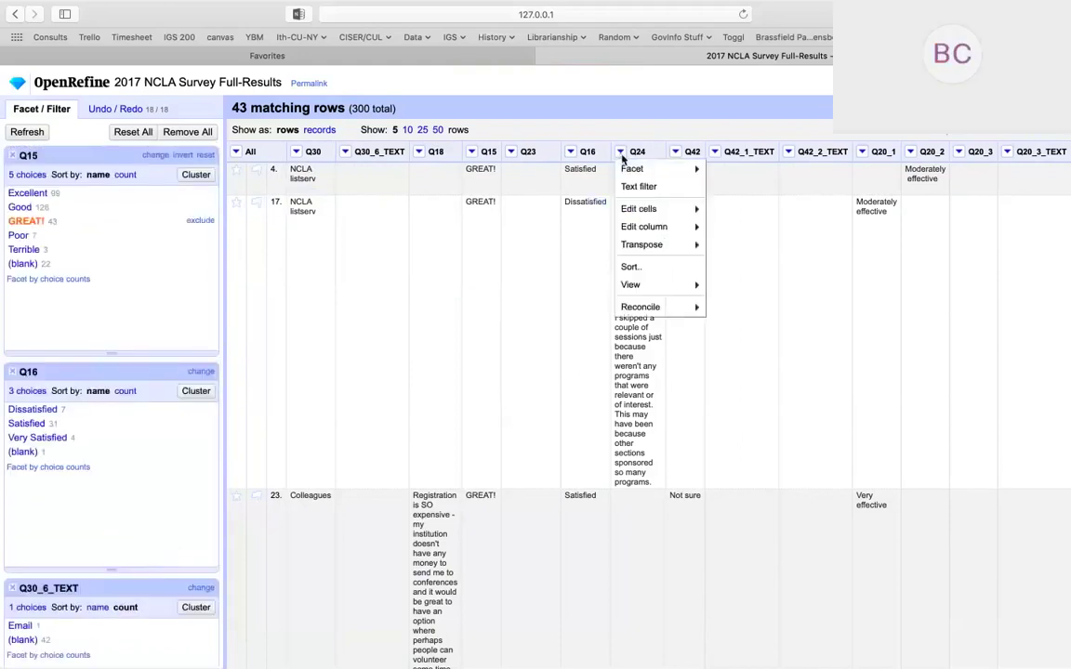
{"action": "mouse_move", "coordinate": [663, 249]}
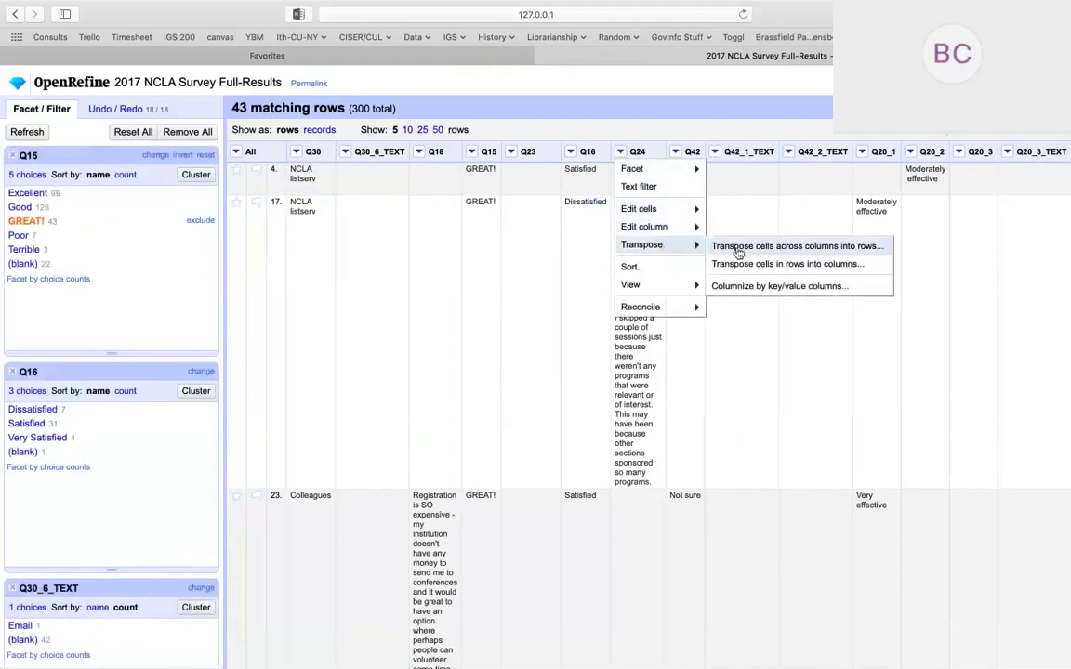
{"action": "mouse_move", "coordinate": [704, 239]}
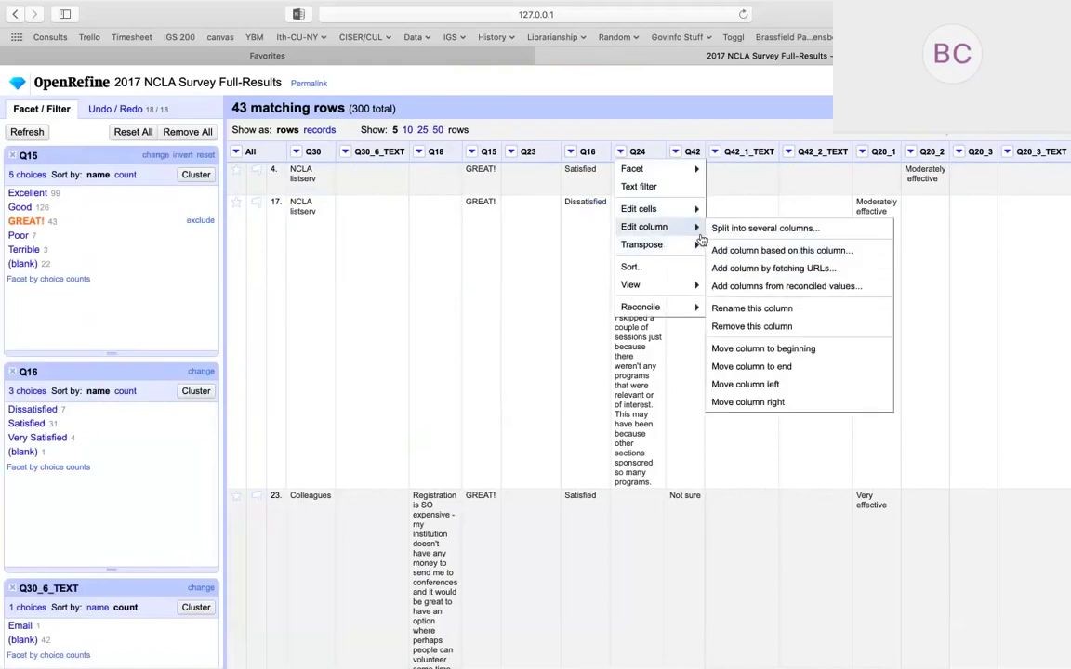
{"action": "mouse_move", "coordinate": [695, 309]}
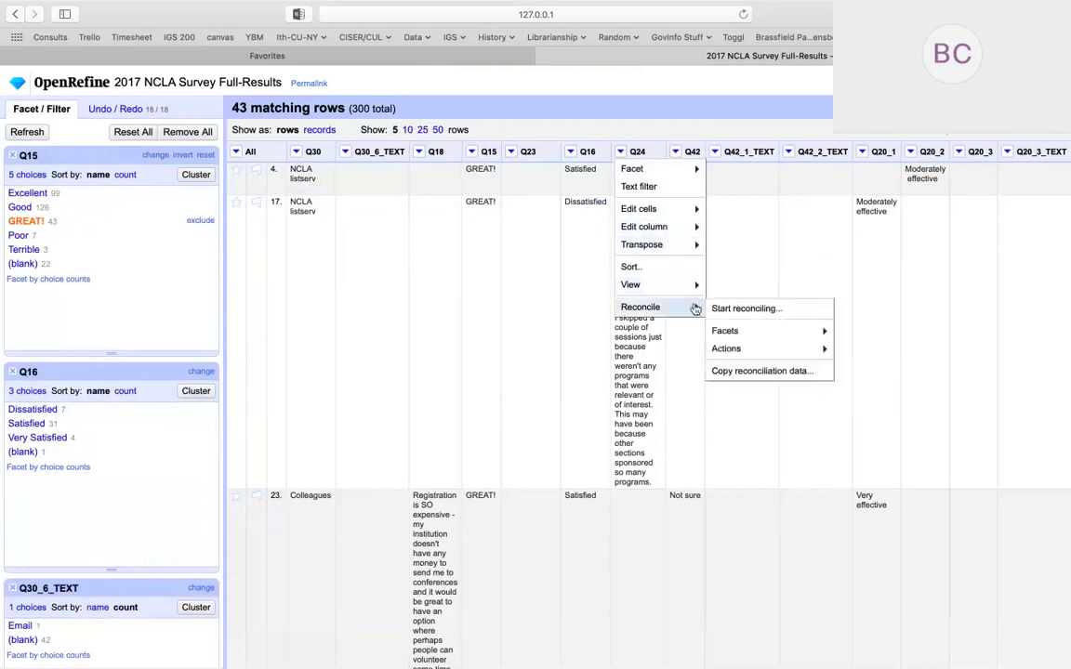
{"action": "mouse_move", "coordinate": [741, 337]}
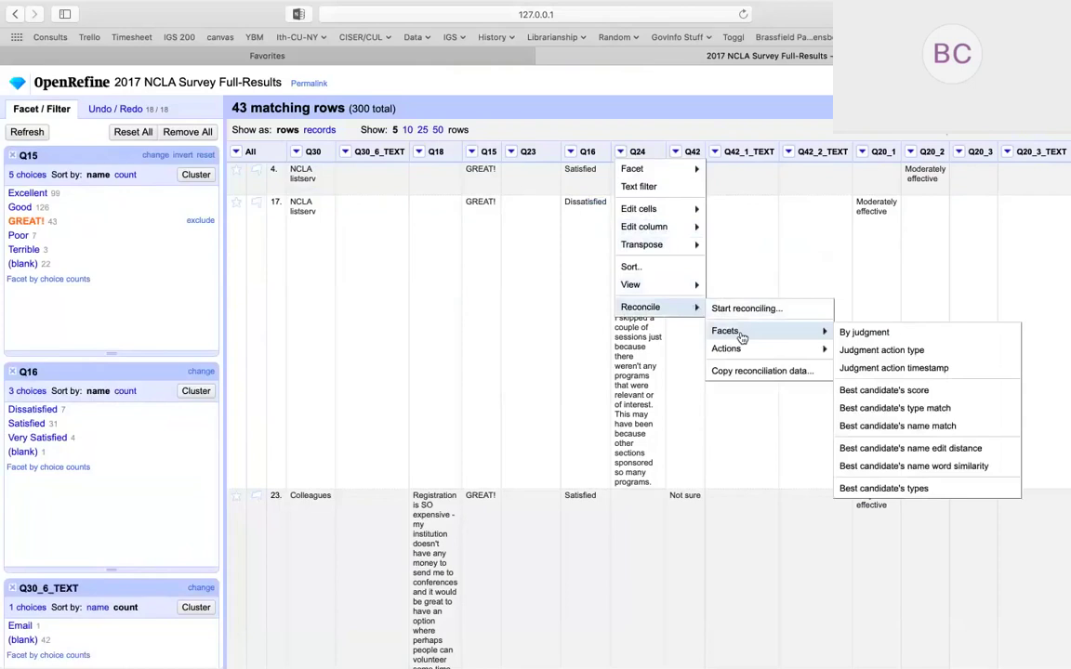
{"action": "mouse_move", "coordinate": [748, 358]}
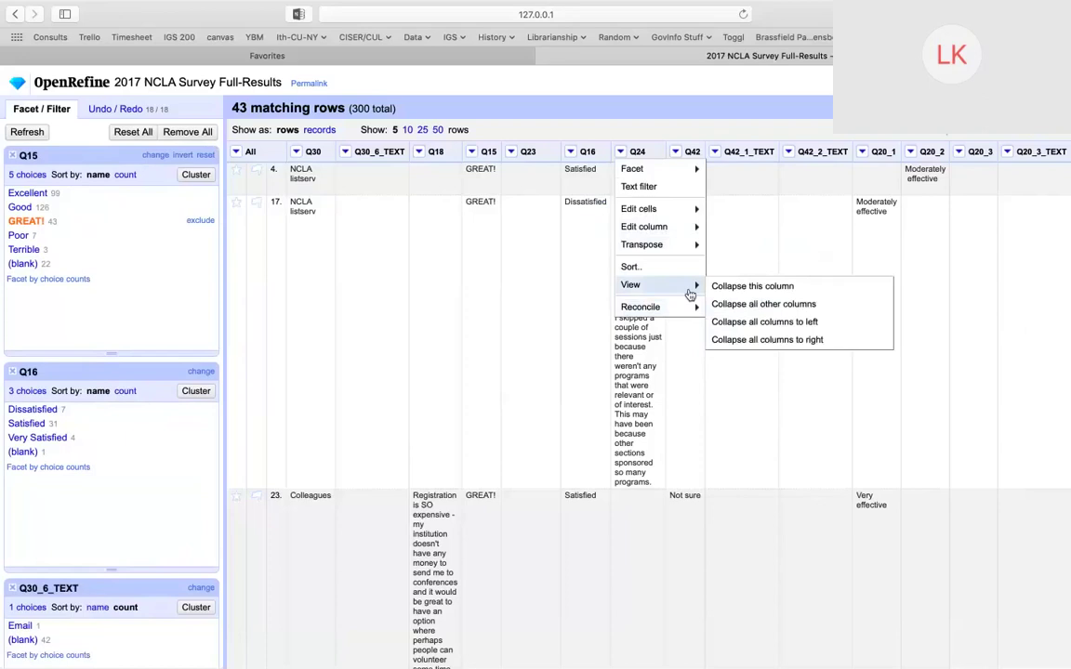
{"action": "mouse_move", "coordinate": [681, 212]}
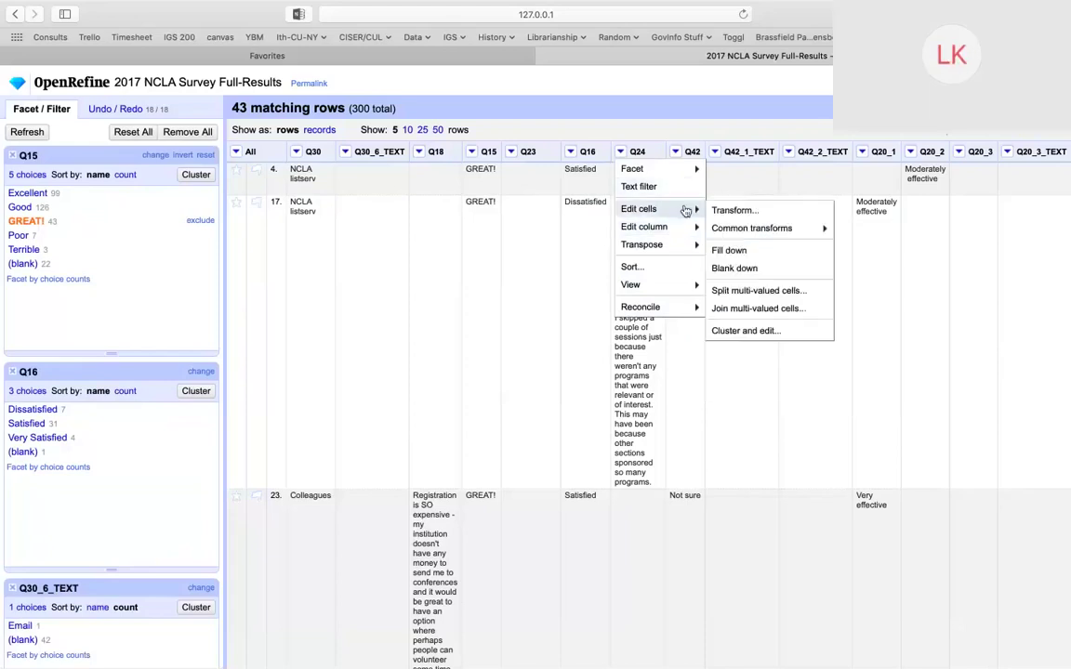
{"action": "left_click", "coordinate": [657, 132]}
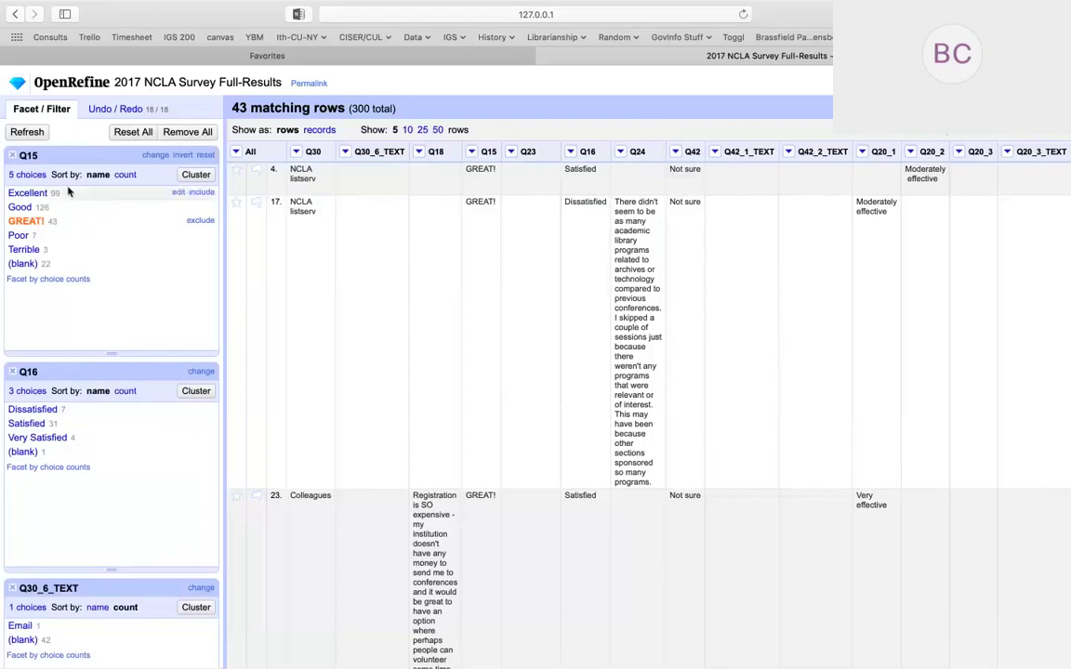
Leave the survey project and bring up the list of existing projects.
{"action": "left_click", "coordinate": [26, 83]}
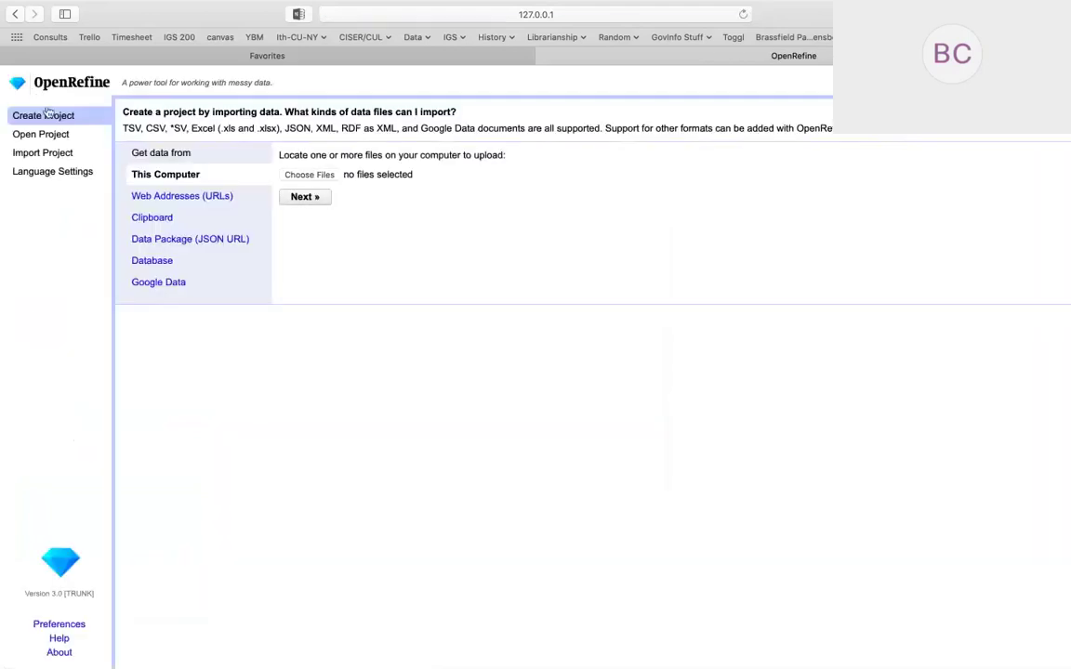
{"action": "left_click", "coordinate": [53, 139]}
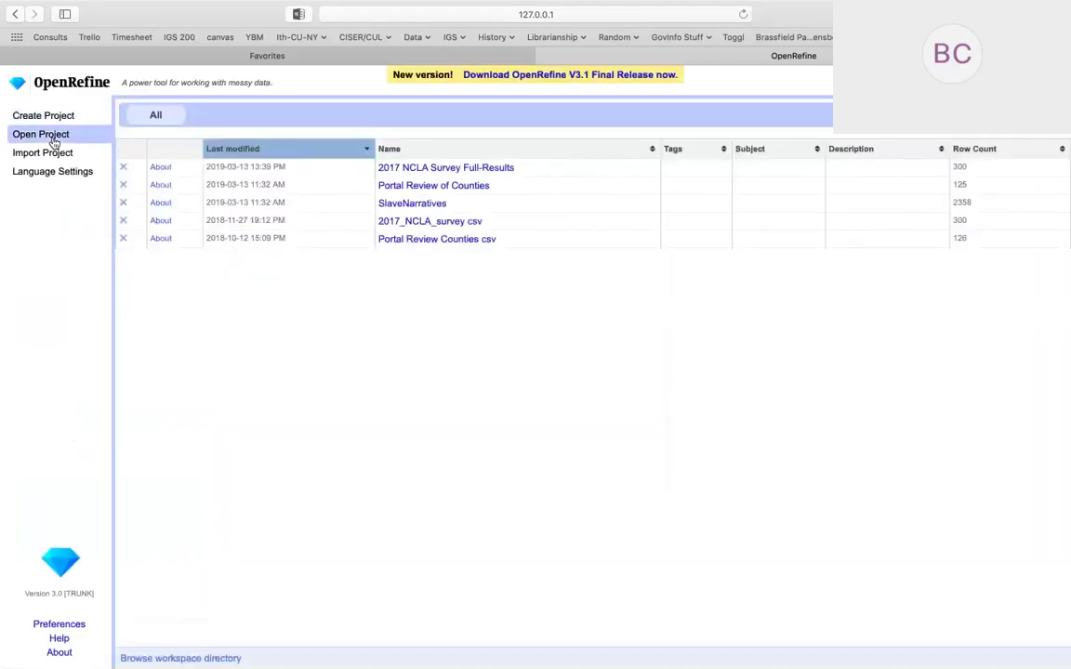